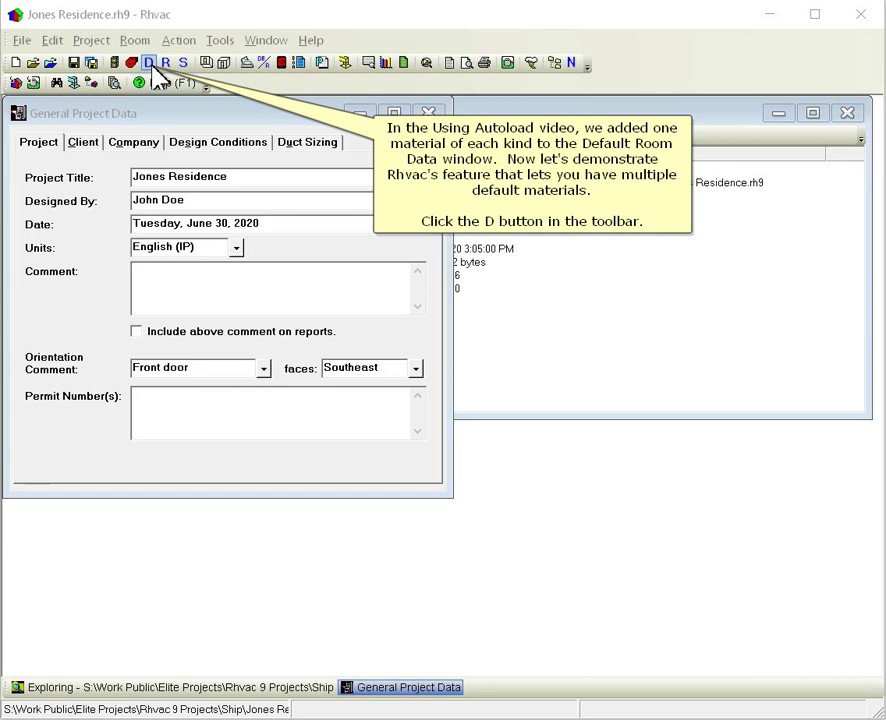
- In Default Room Data, set the second floor default to 19B-s6.5p and the second roof to 17C-7
{"action": "left_click", "coordinate": [150, 63]}
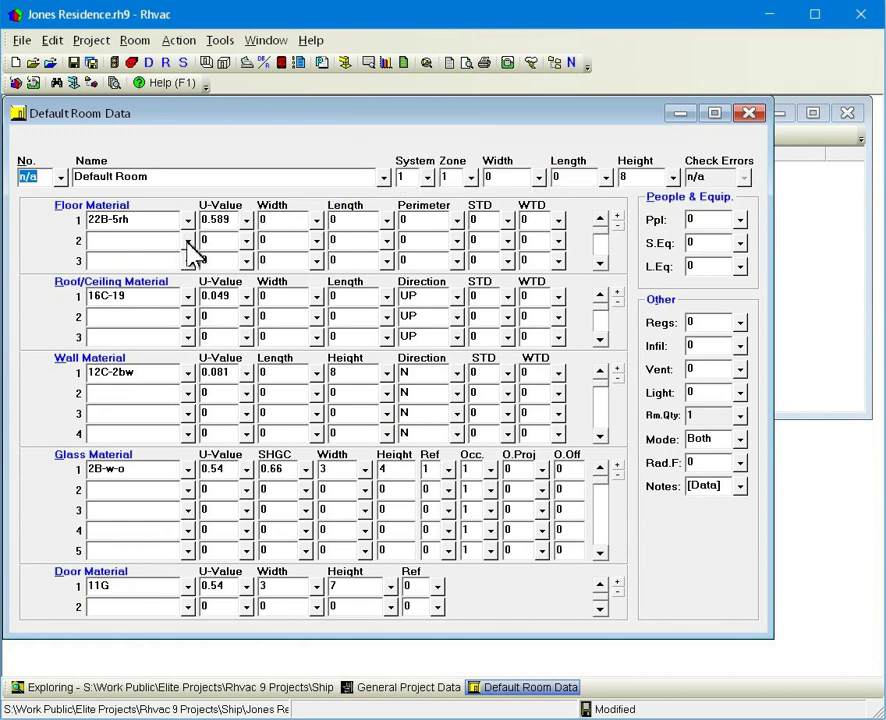
{"action": "left_click", "coordinate": [187, 241]}
{"action": "left_click", "coordinate": [120, 343]}
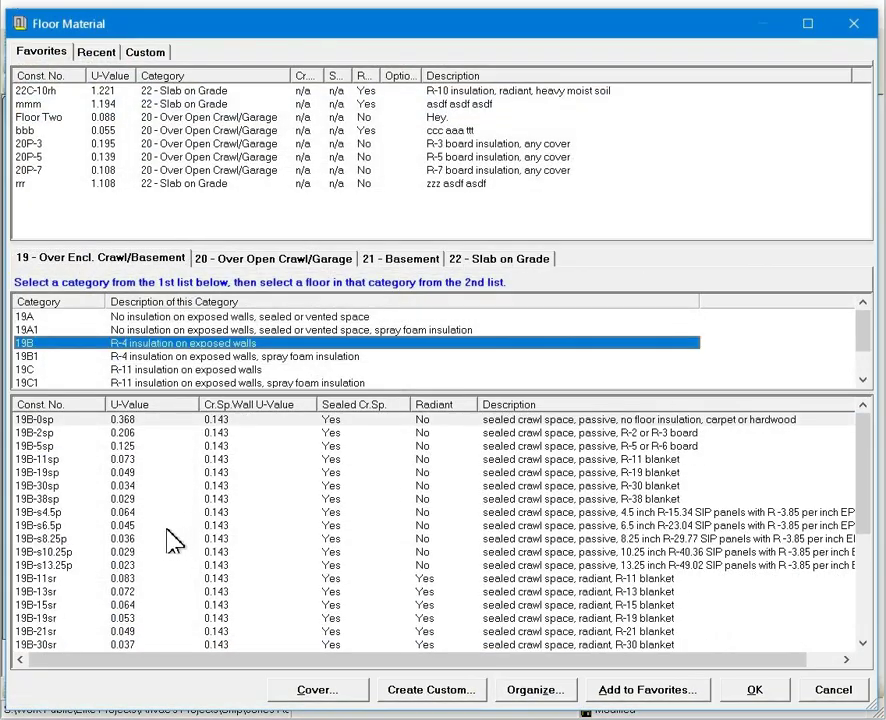
{"action": "double_click", "coordinate": [172, 525]}
{"action": "left_click", "coordinate": [187, 296]}
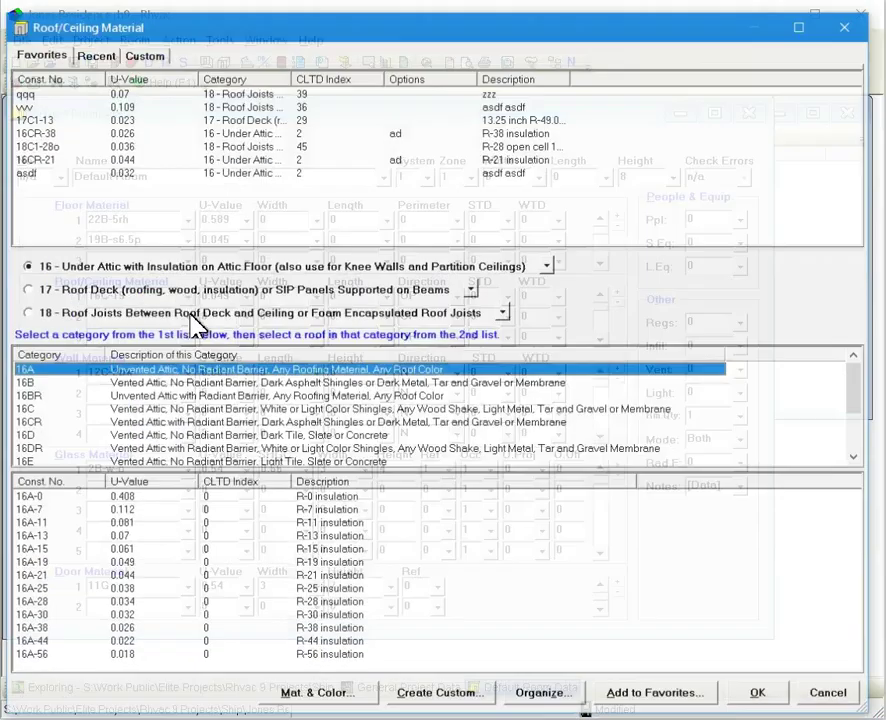
{"action": "left_click", "coordinate": [236, 289]}
{"action": "left_click", "coordinate": [100, 422]}
{"action": "double_click", "coordinate": [90, 603]}
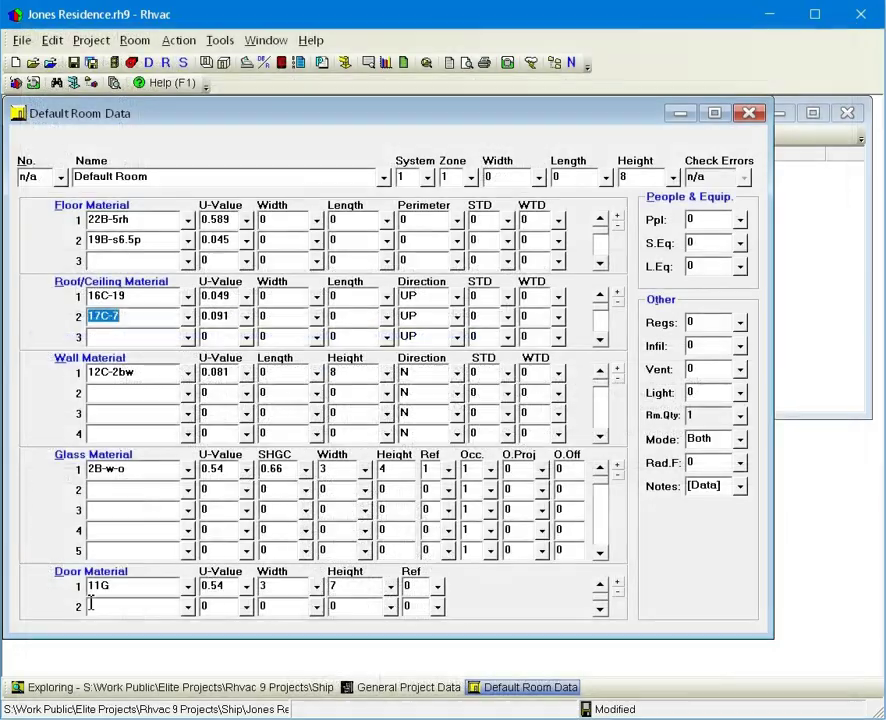
- Set the second default wall to block wall 13B-4fcw with height 8
{"action": "left_click", "coordinate": [187, 392]}
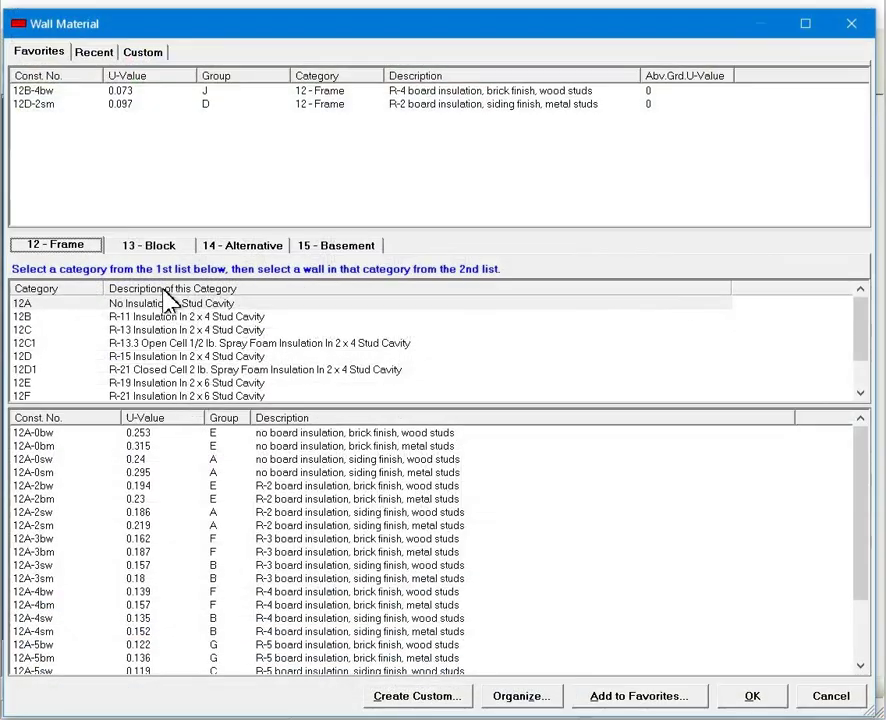
{"action": "left_click", "coordinate": [148, 265]}
{"action": "left_click", "coordinate": [118, 369]}
{"action": "double_click", "coordinate": [62, 565]}
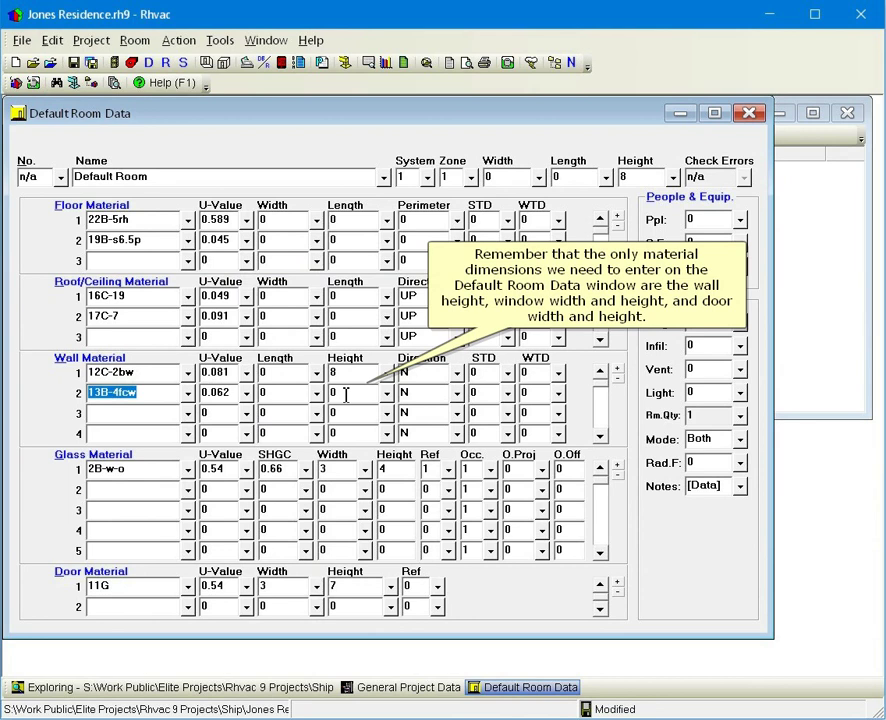
{"action": "left_click", "coordinate": [346, 394]}
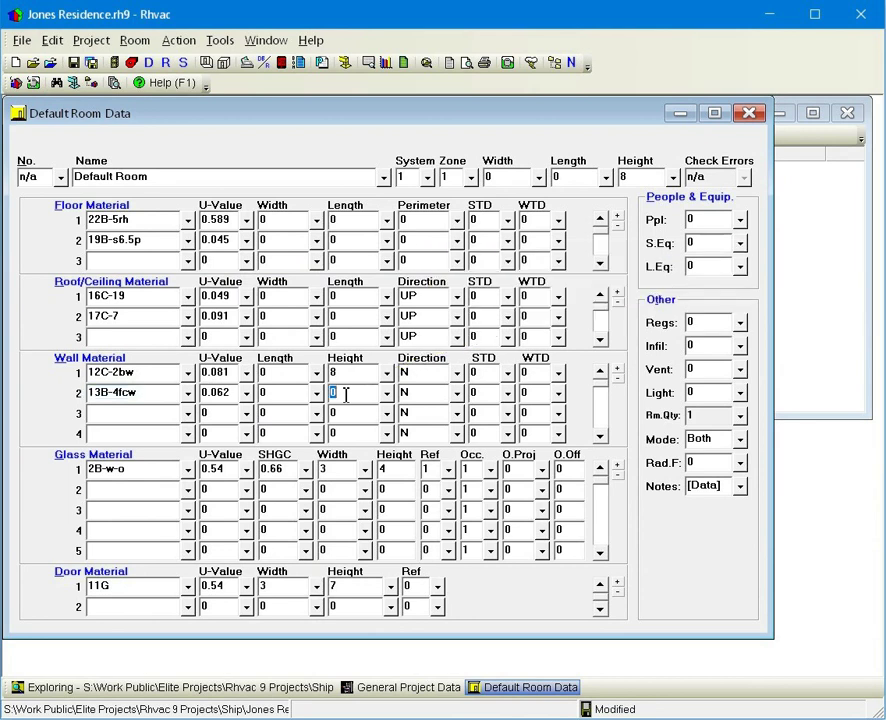
- Set the second default glass to 3A-v-o at 5 by 6 and the second door to 11P
{"action": "left_click", "coordinate": [188, 489]}
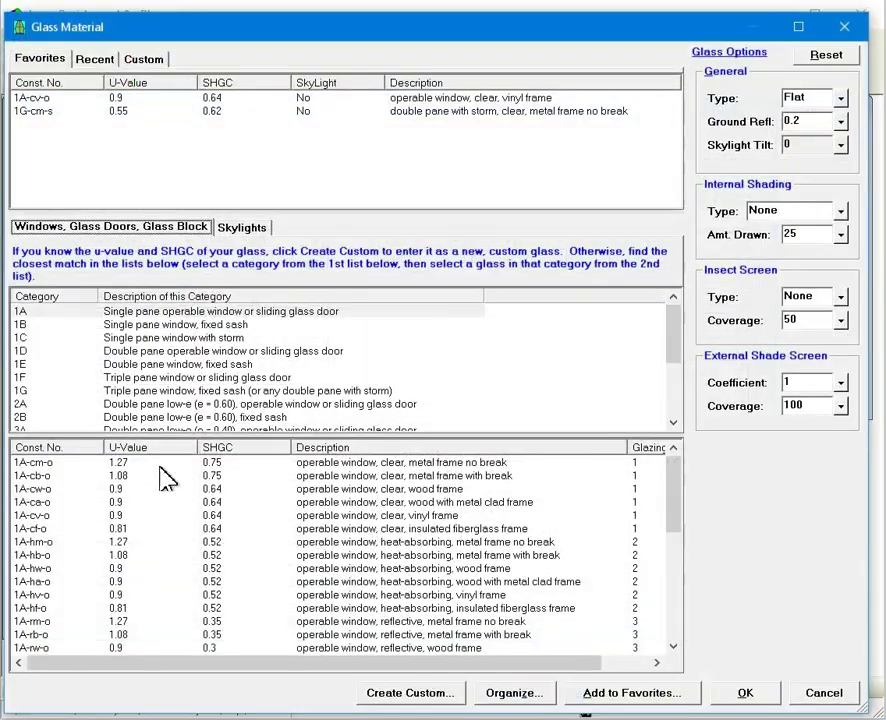
{"action": "left_click", "coordinate": [88, 424]}
{"action": "double_click", "coordinate": [88, 514]}
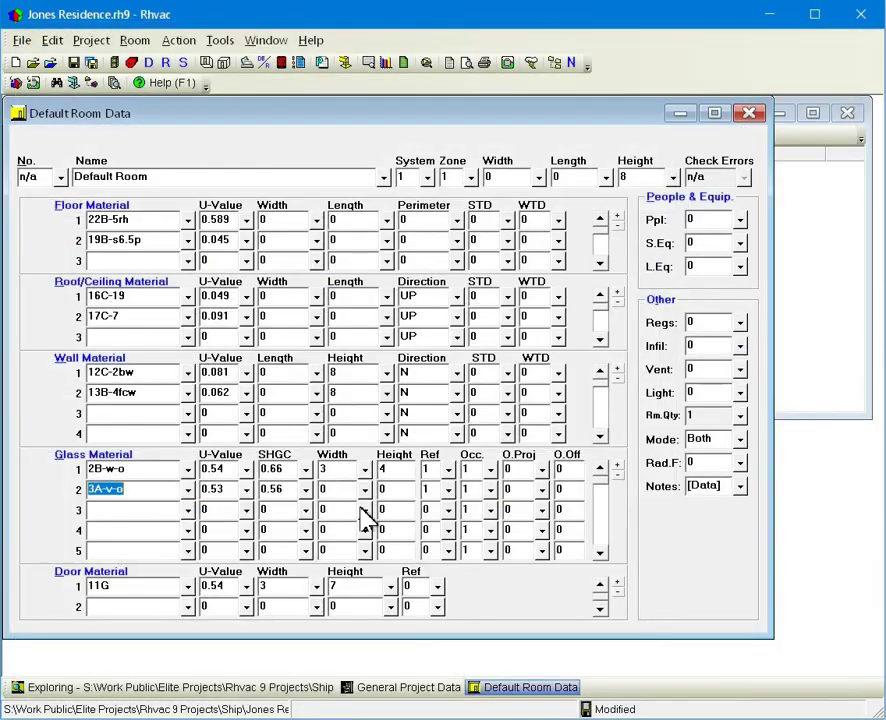
{"action": "left_click", "coordinate": [343, 489]}
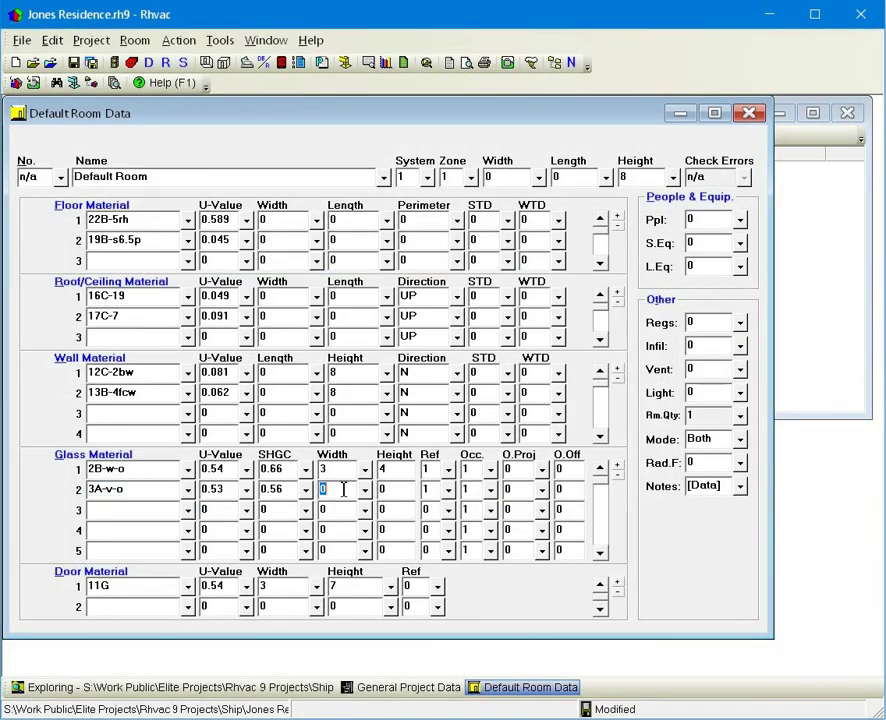
{"action": "left_click", "coordinate": [187, 606]}
{"action": "double_click", "coordinate": [188, 504]}
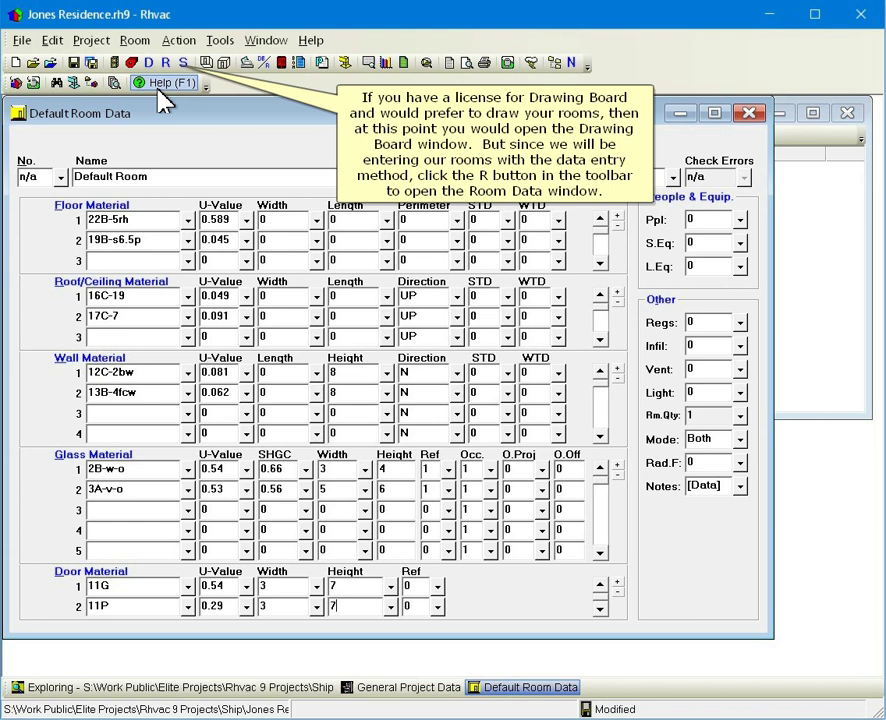
- Open Room Data for Room 1, pre-filled with one default material of each type, and go to the Name field
{"action": "left_click", "coordinate": [167, 63]}
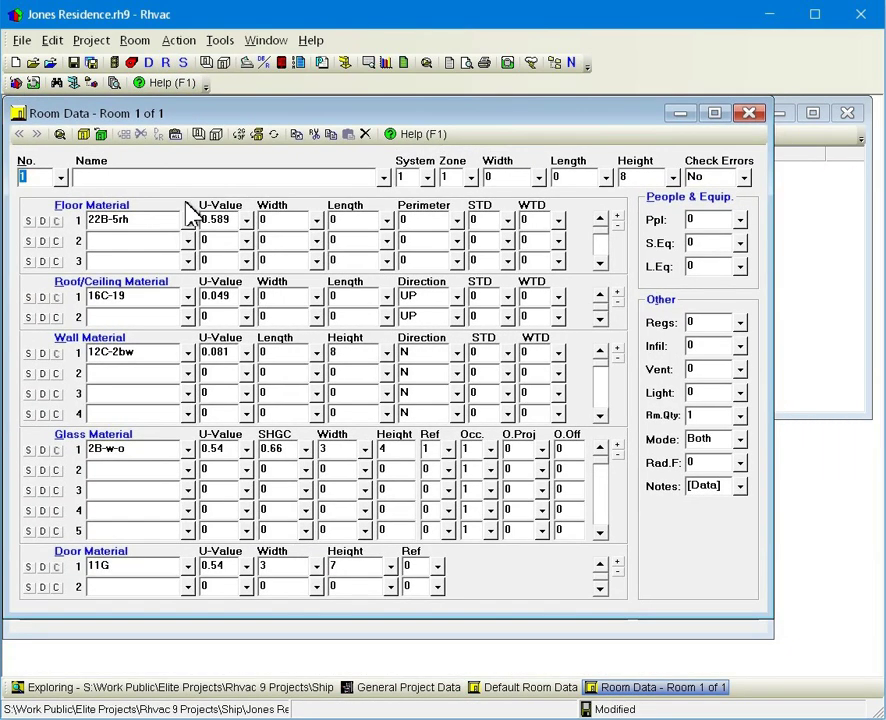
{"action": "left_click", "coordinate": [206, 178]}
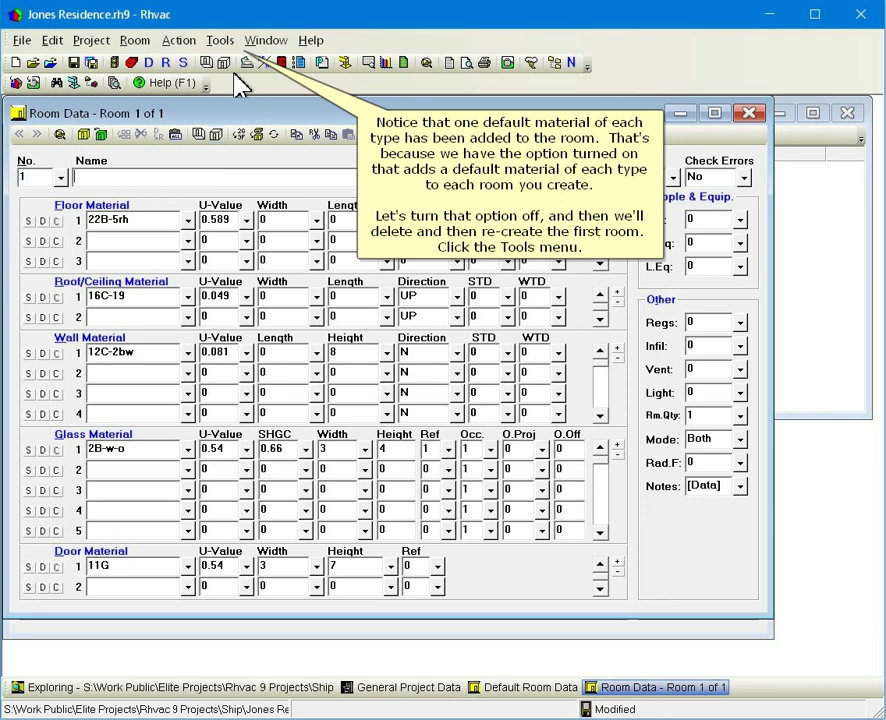
- In Tools > Options, uncheck 'Copy all default data to rooms created in Room Data window mode'
{"action": "left_click", "coordinate": [220, 40]}
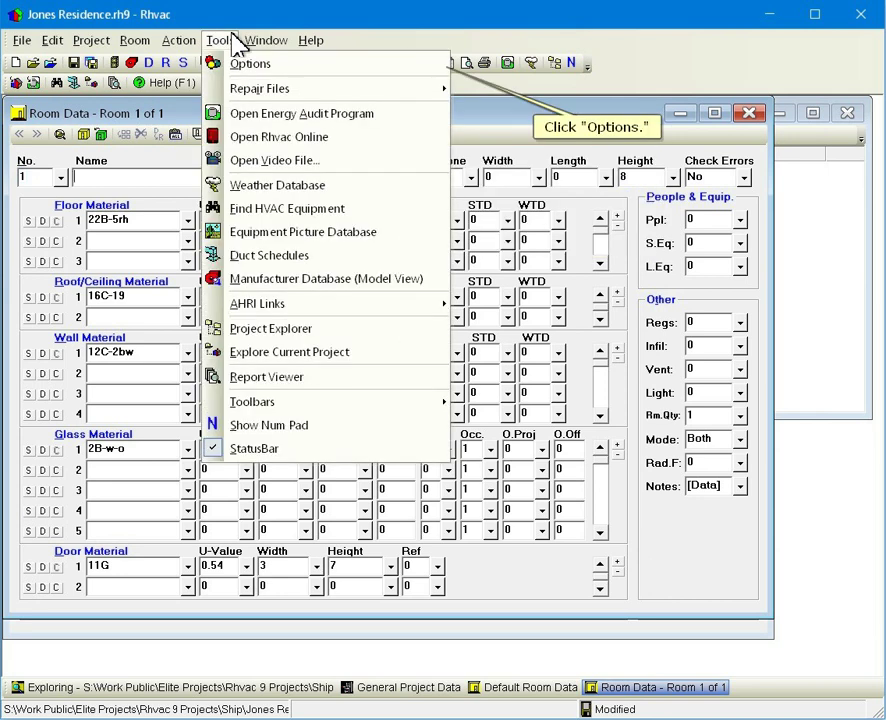
{"action": "left_click", "coordinate": [236, 64]}
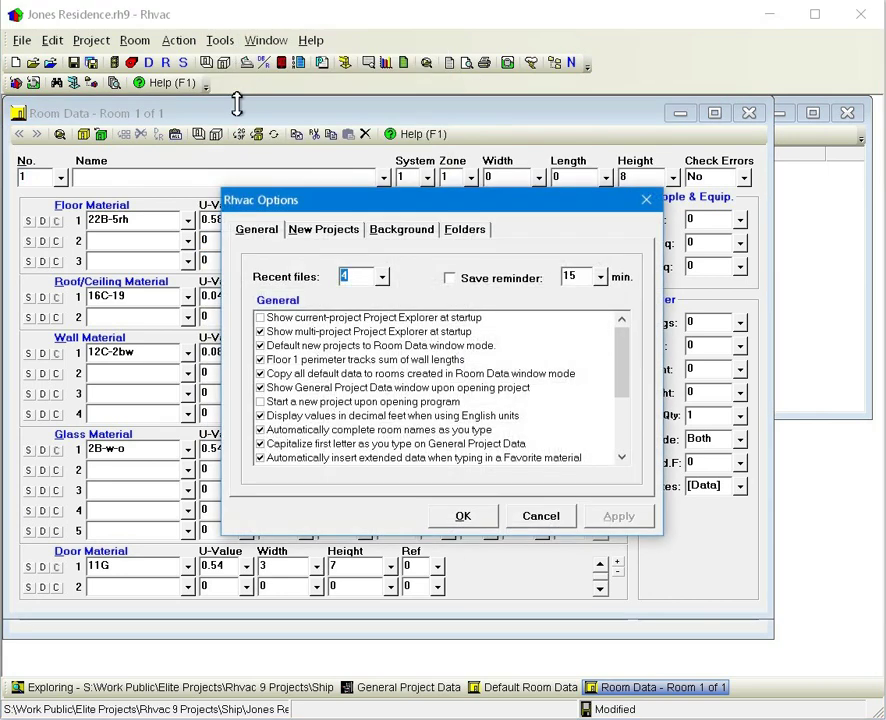
{"action": "left_click", "coordinate": [260, 374]}
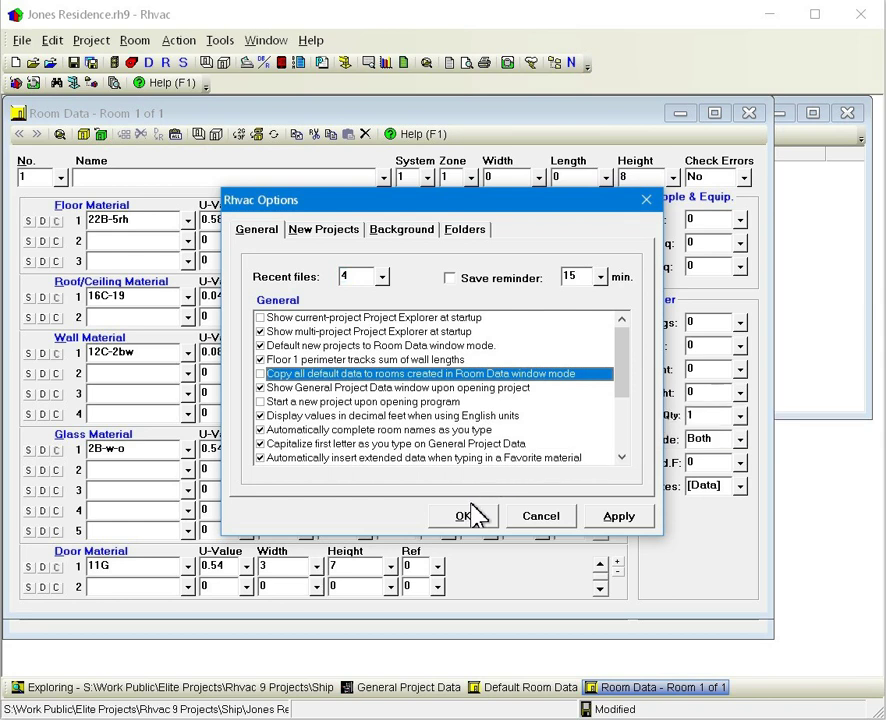
{"action": "left_click", "coordinate": [472, 515]}
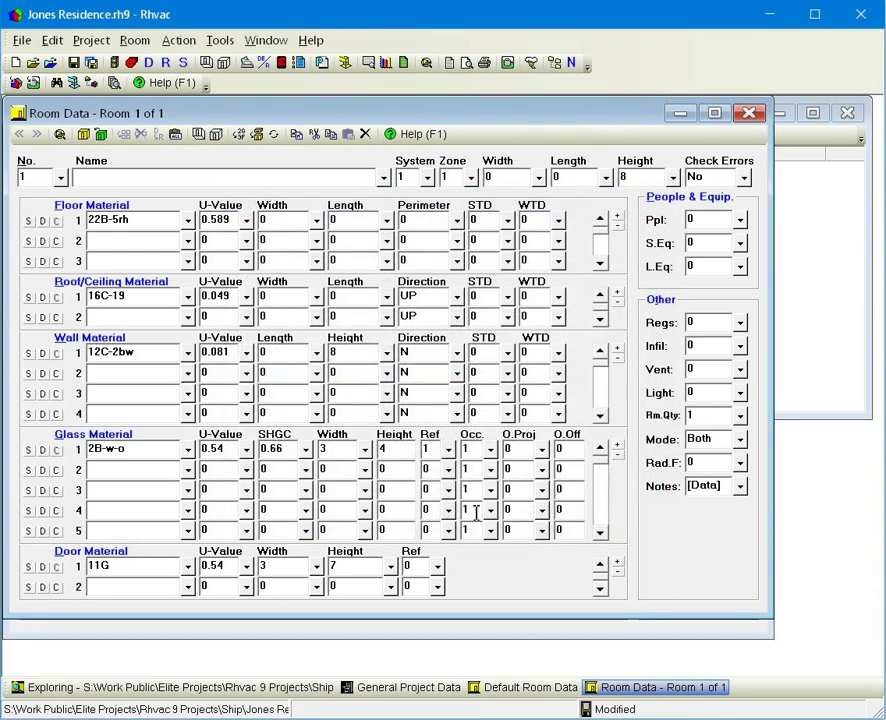
- Delete the project's only room, confirming the deletion and the notice
{"action": "left_click", "coordinate": [366, 136]}
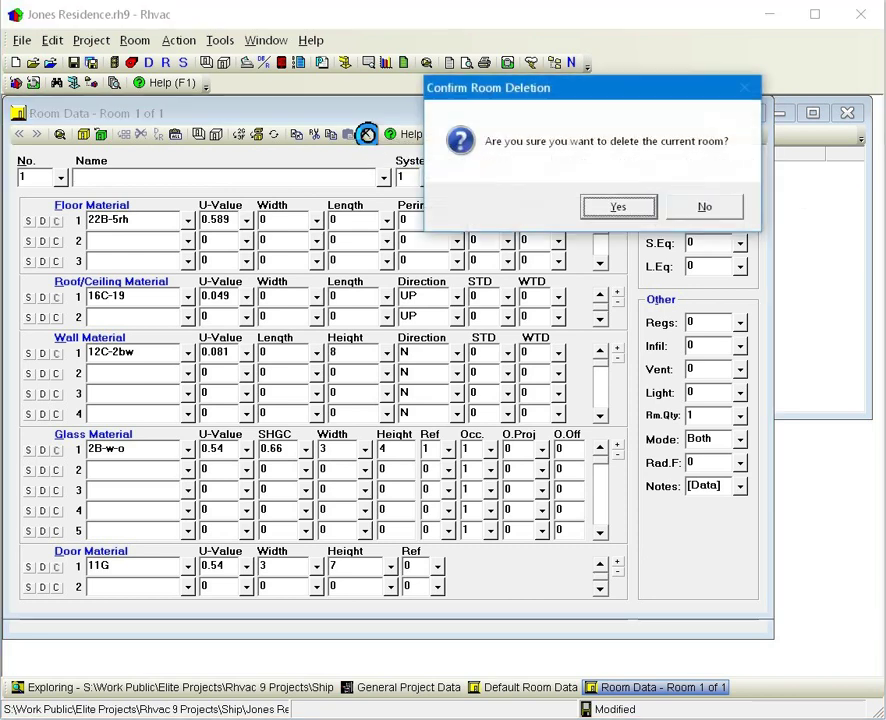
{"action": "left_click", "coordinate": [620, 207]}
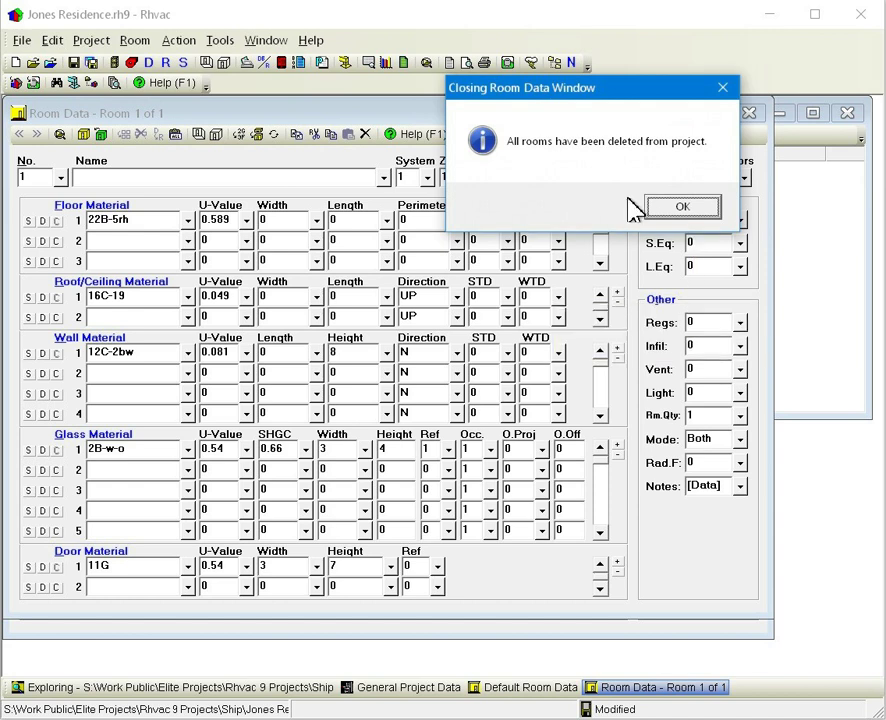
{"action": "left_click", "coordinate": [665, 205]}
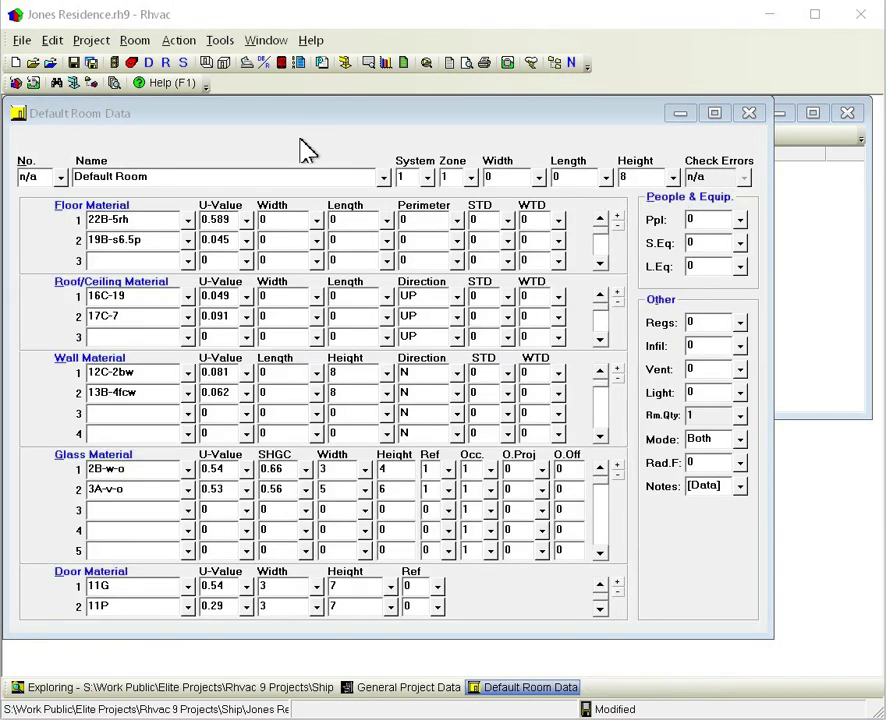
- Reopen Room Data on a new Room 1 with empty material rows and go to the Name field
{"action": "left_click", "coordinate": [167, 63]}
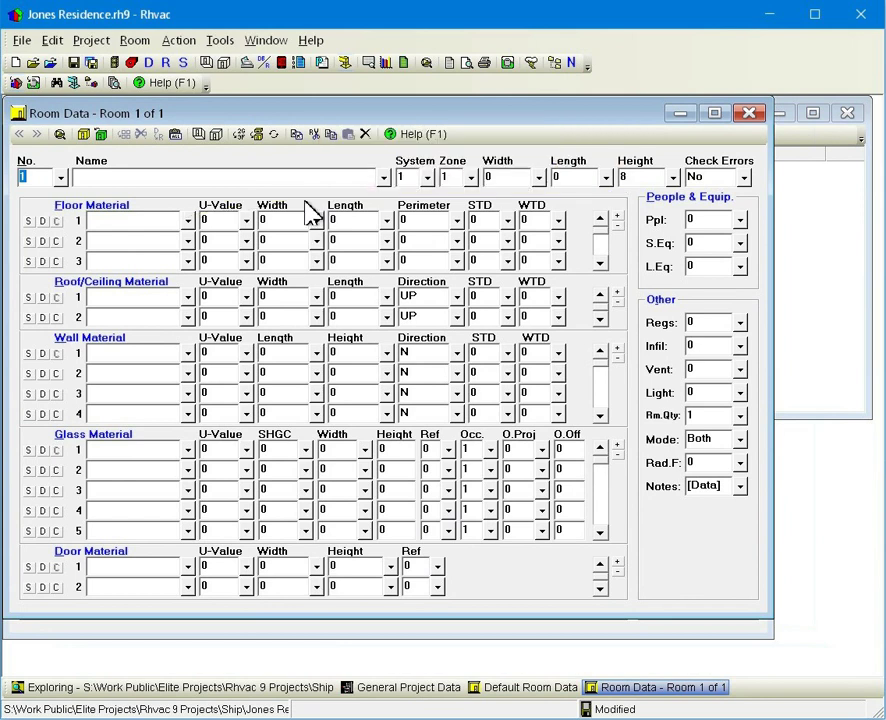
{"action": "left_click", "coordinate": [303, 176]}
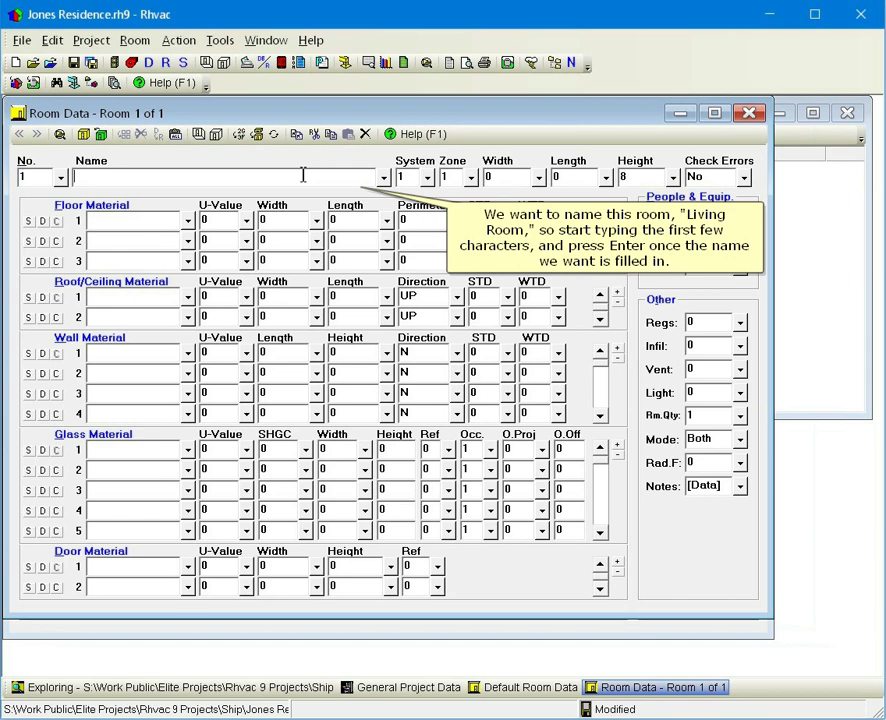
- Name room 1 'Living Room', leaving it on system 1 and zone 1
{"action": "type", "text": "Living Room"}
{"action": "key", "text": "Return"}
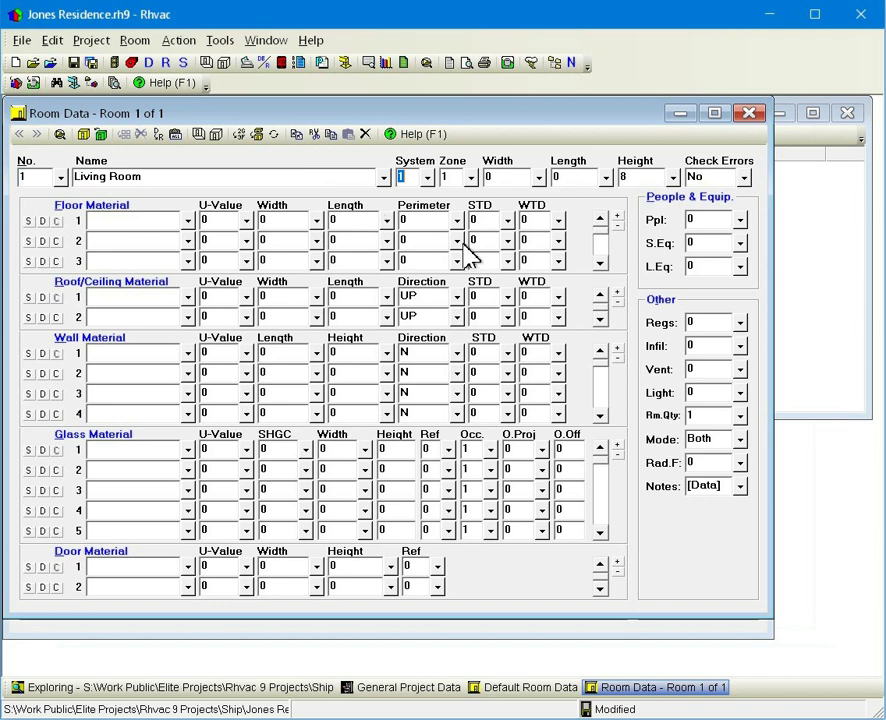
{"action": "left_click", "coordinate": [427, 178]}
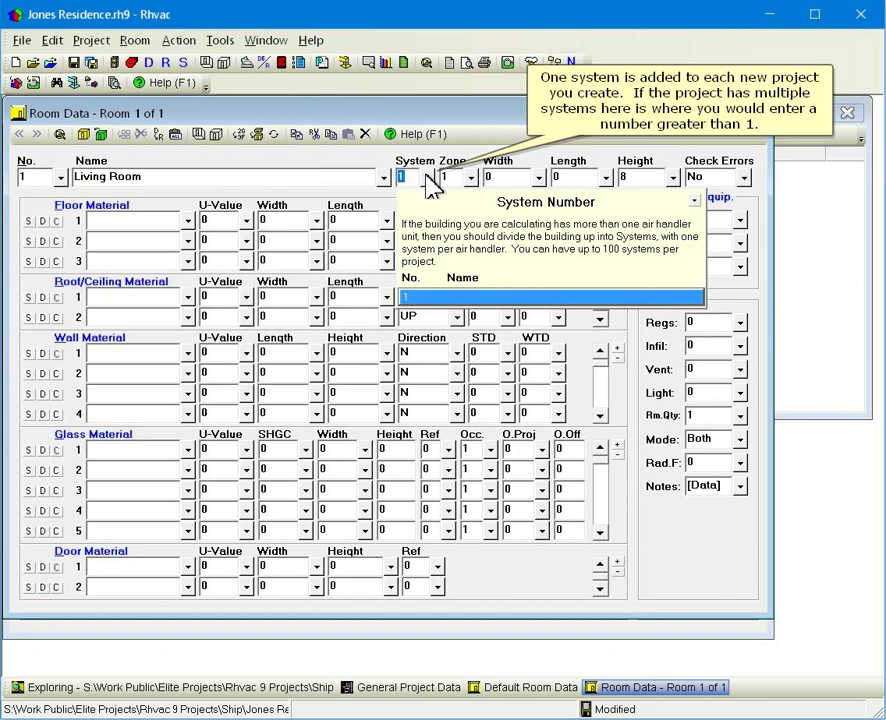
{"action": "left_click", "coordinate": [429, 179]}
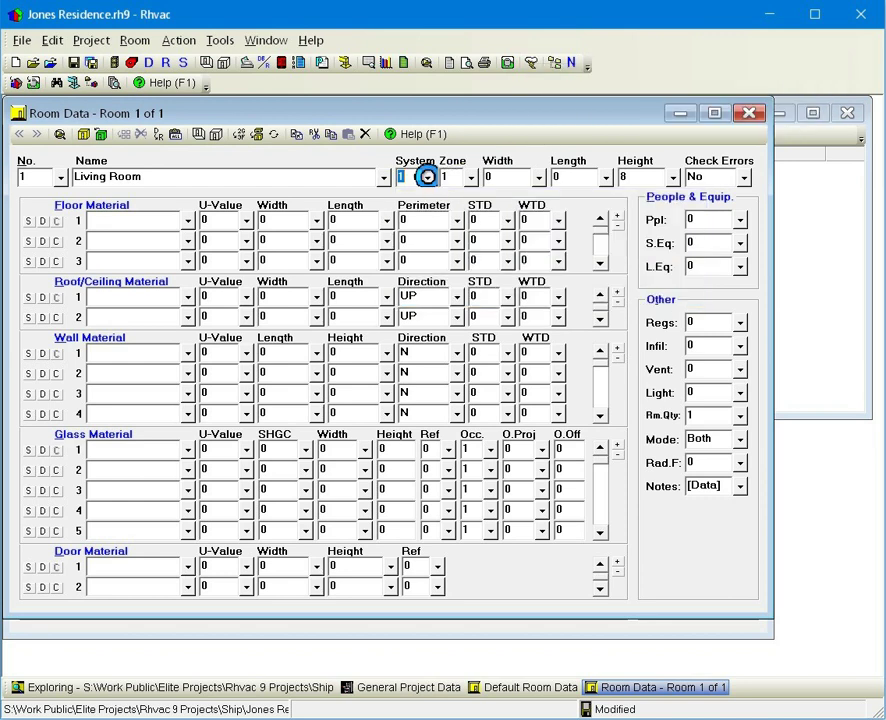
{"action": "left_click", "coordinate": [476, 177]}
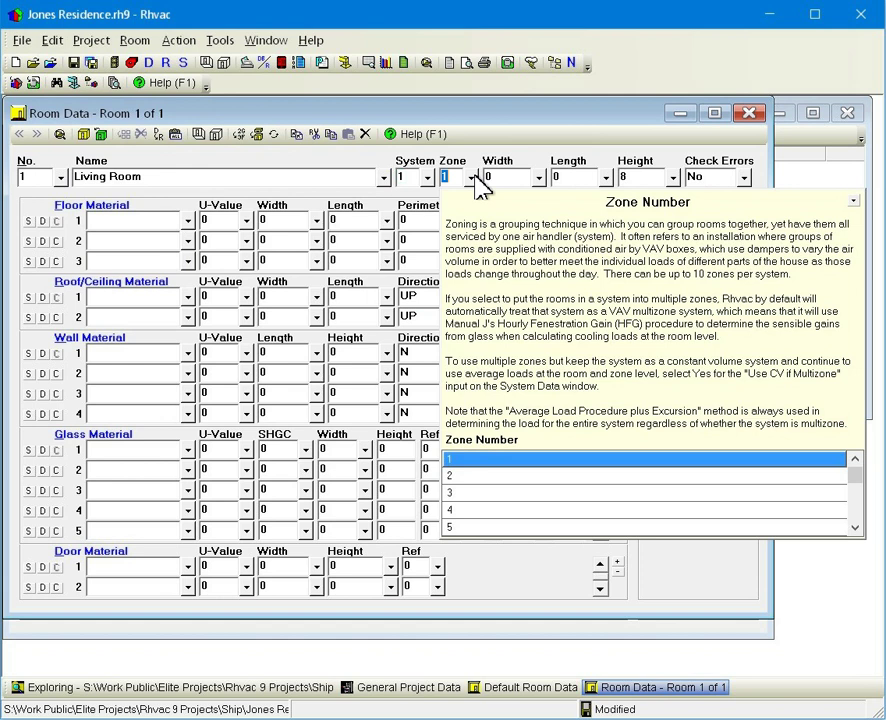
{"action": "left_click", "coordinate": [478, 185]}
{"action": "left_click", "coordinate": [538, 176]}
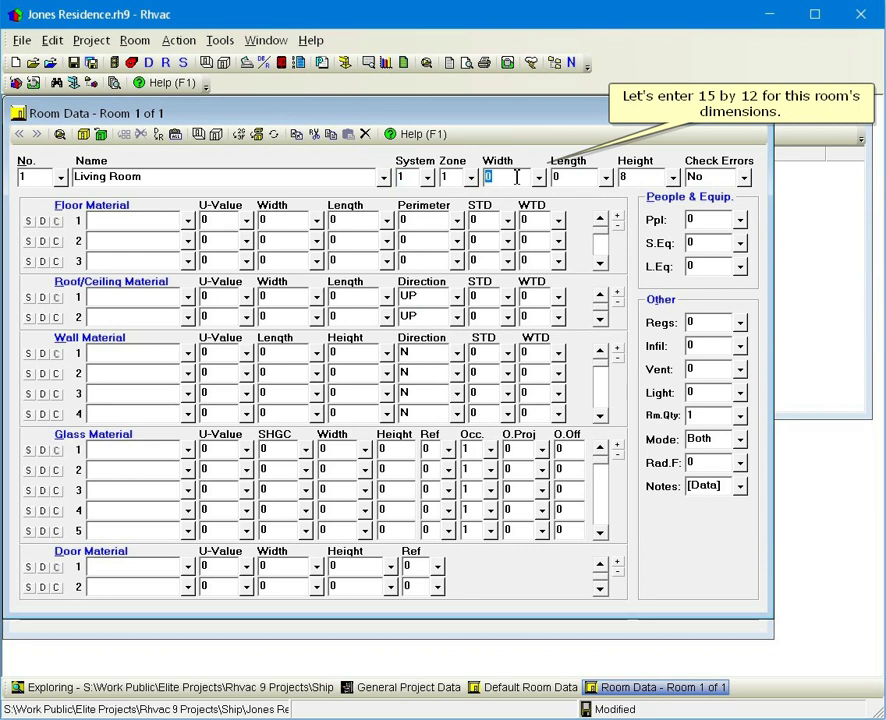
- Enter room width 15 and length 12, and review the Check Errors setting (No)
{"action": "type", "text": "15"}
{"action": "key", "text": "Tab"}
{"action": "type", "text": "12"}
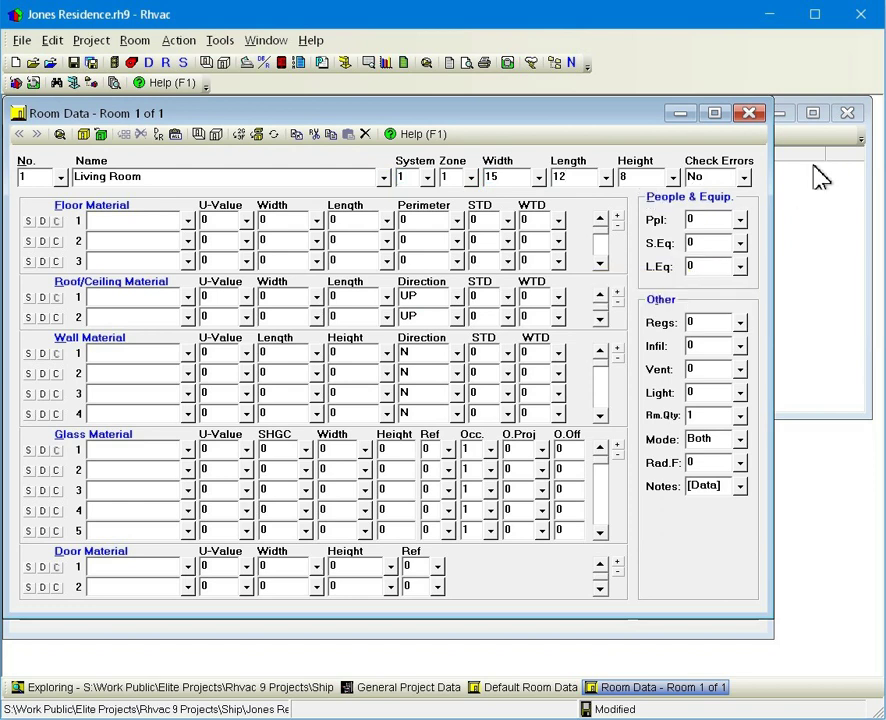
{"action": "left_click", "coordinate": [743, 179]}
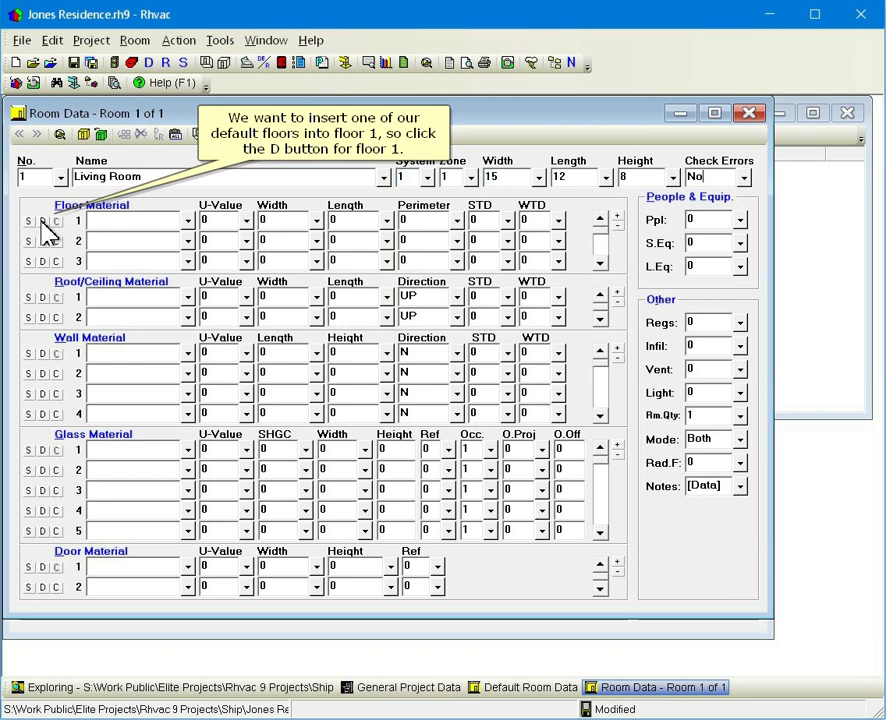
- Assign floor 1 material 22B-5rh and roof 1 material 16C-19, each sized 15 by 12
{"action": "left_click", "coordinate": [43, 223]}
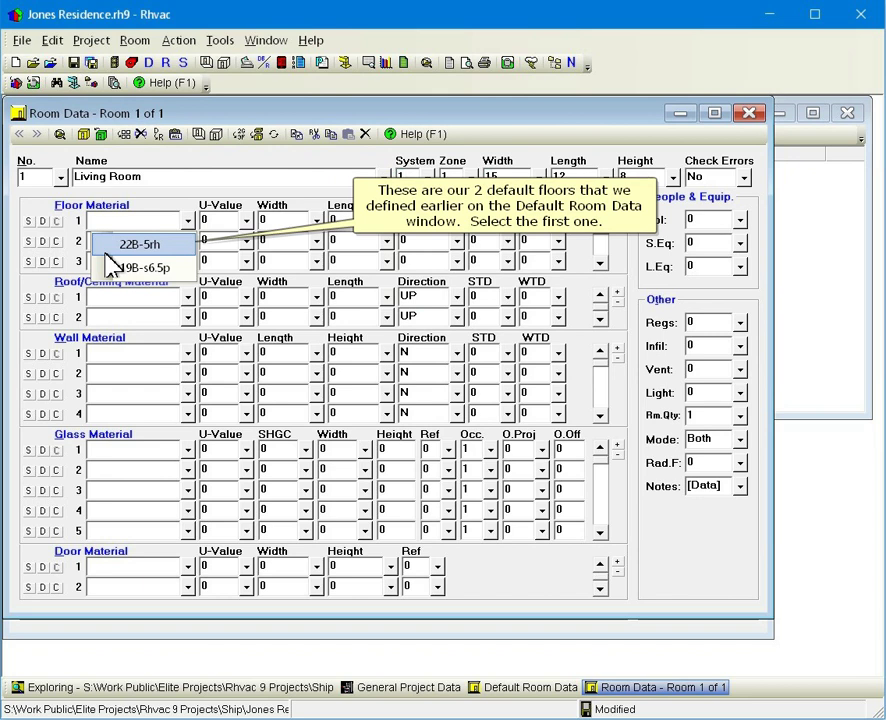
{"action": "left_click", "coordinate": [160, 244]}
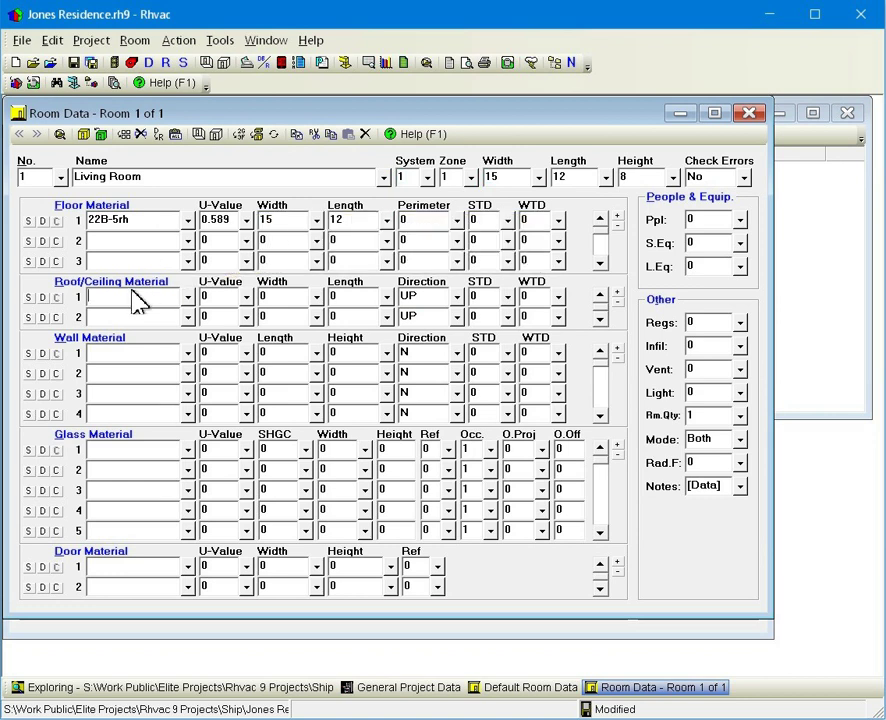
{"action": "left_click", "coordinate": [43, 298]}
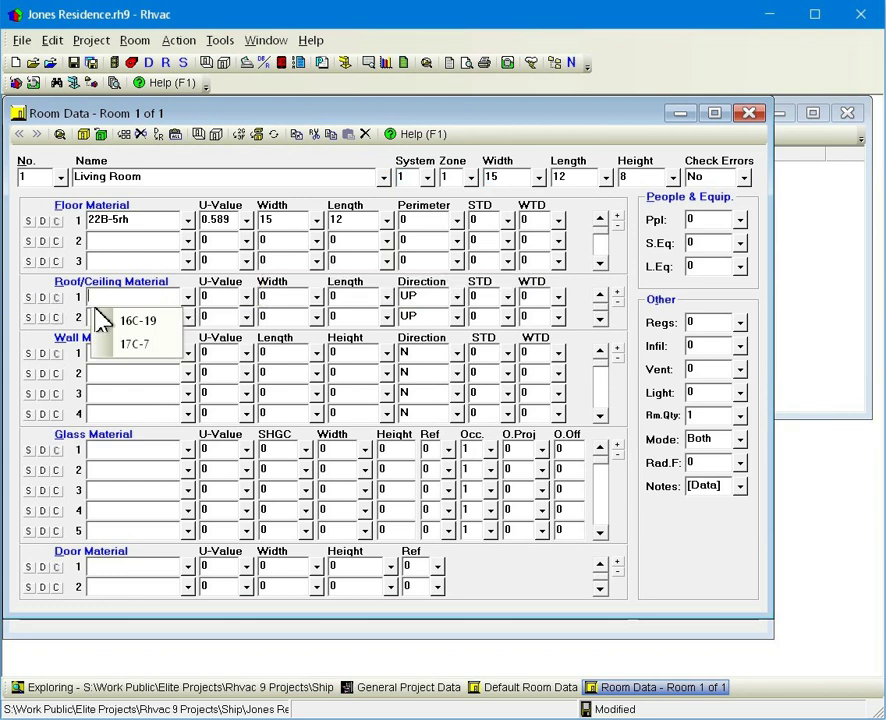
{"action": "left_click", "coordinate": [138, 321]}
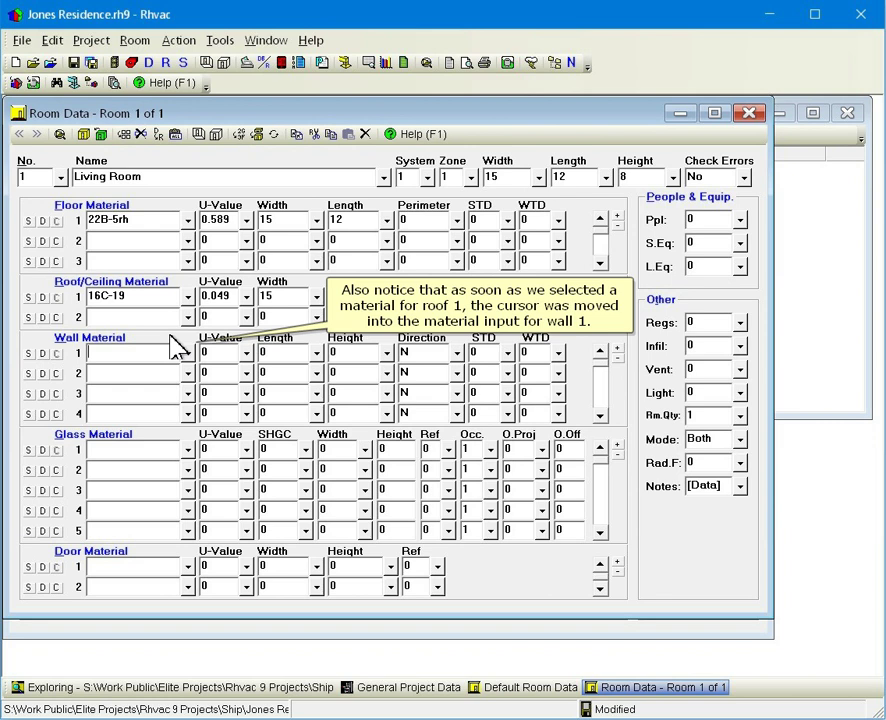
- Make wall 1 a 12C-2bw wall, 15 long, facing West
{"action": "left_click", "coordinate": [42, 353]}
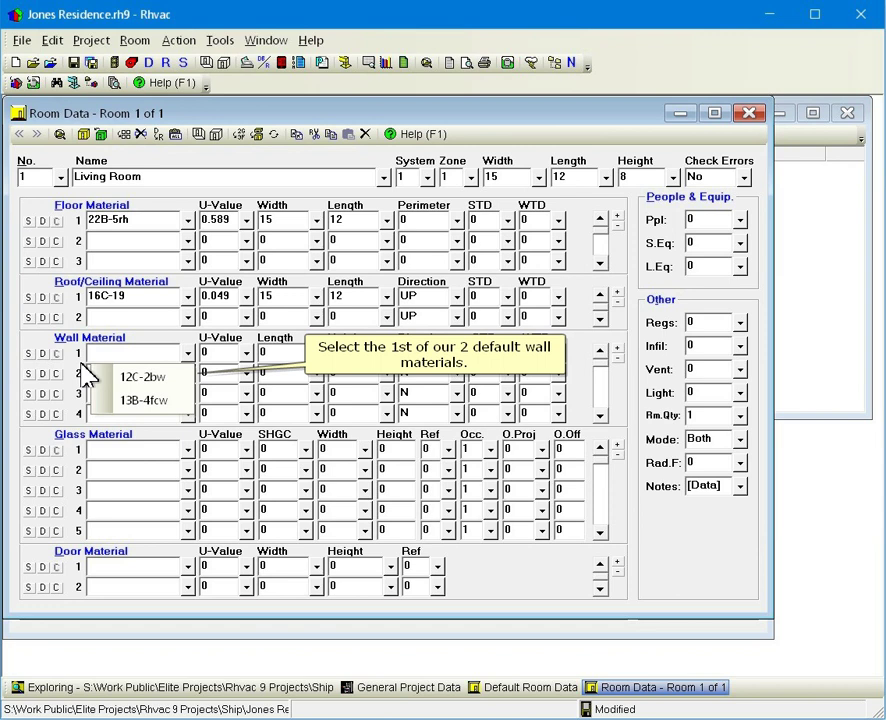
{"action": "left_click", "coordinate": [128, 377]}
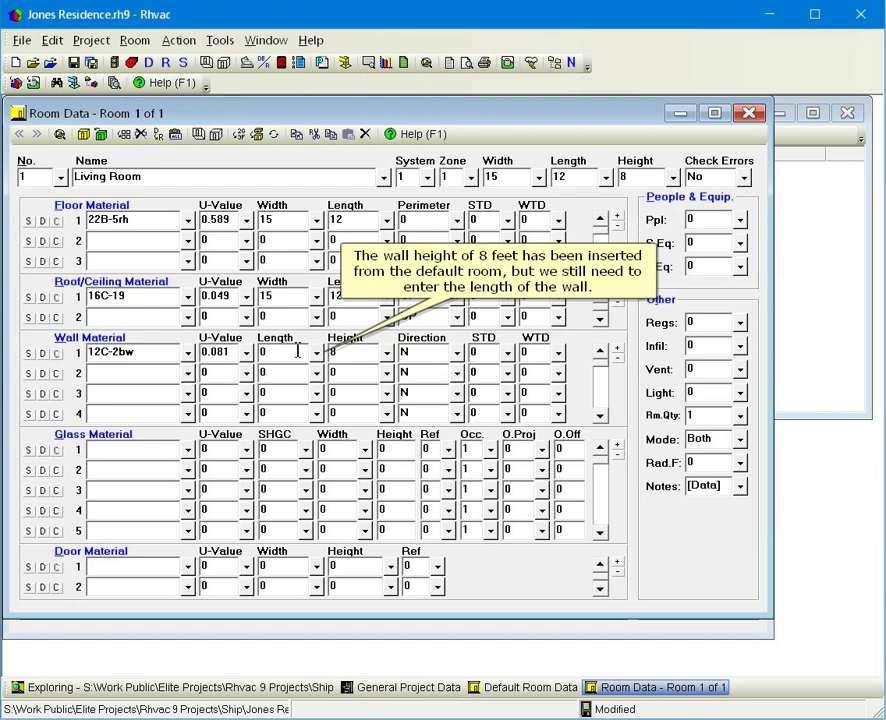
{"action": "left_click", "coordinate": [297, 350]}
{"action": "type", "text": "15"}
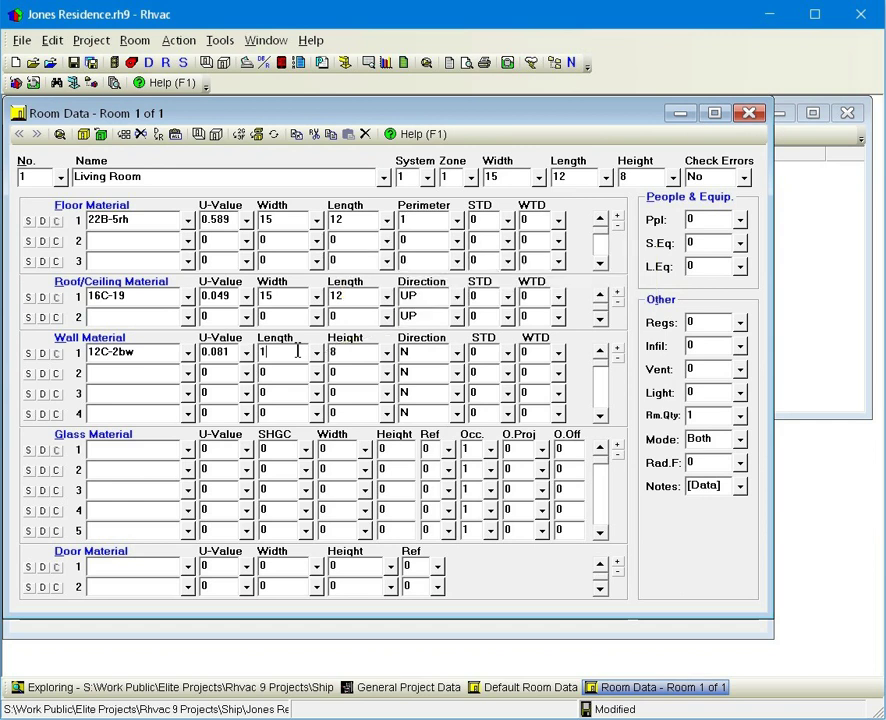
{"action": "left_click", "coordinate": [457, 354]}
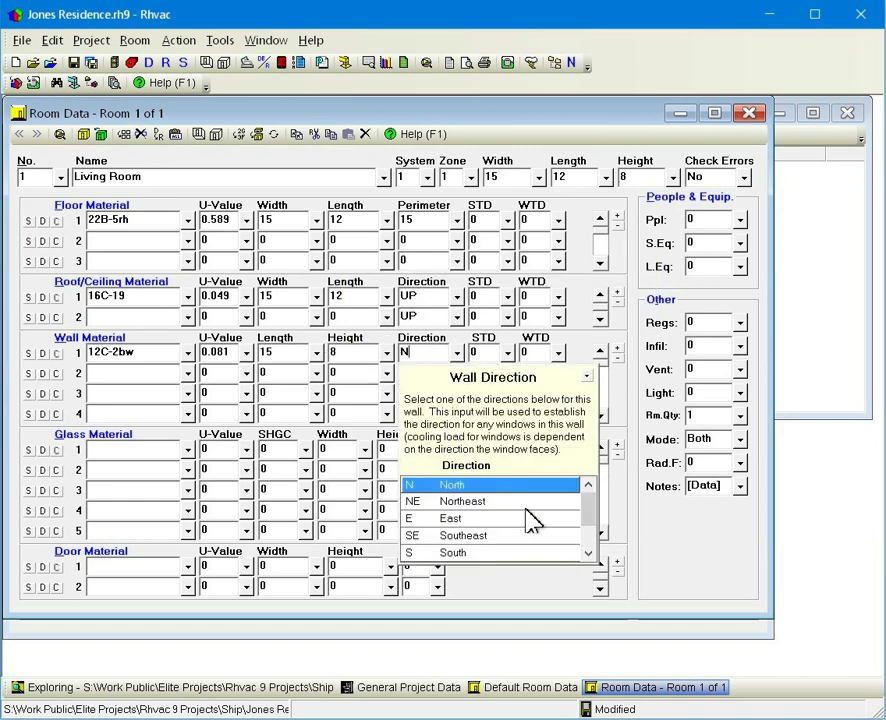
{"action": "left_click", "coordinate": [587, 527]}
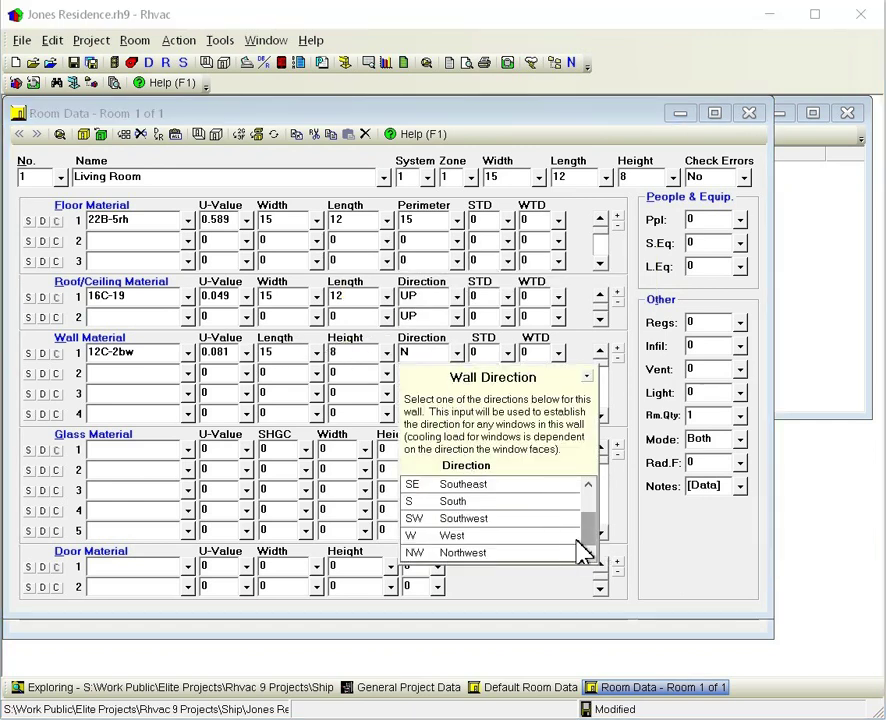
{"action": "left_click", "coordinate": [470, 537]}
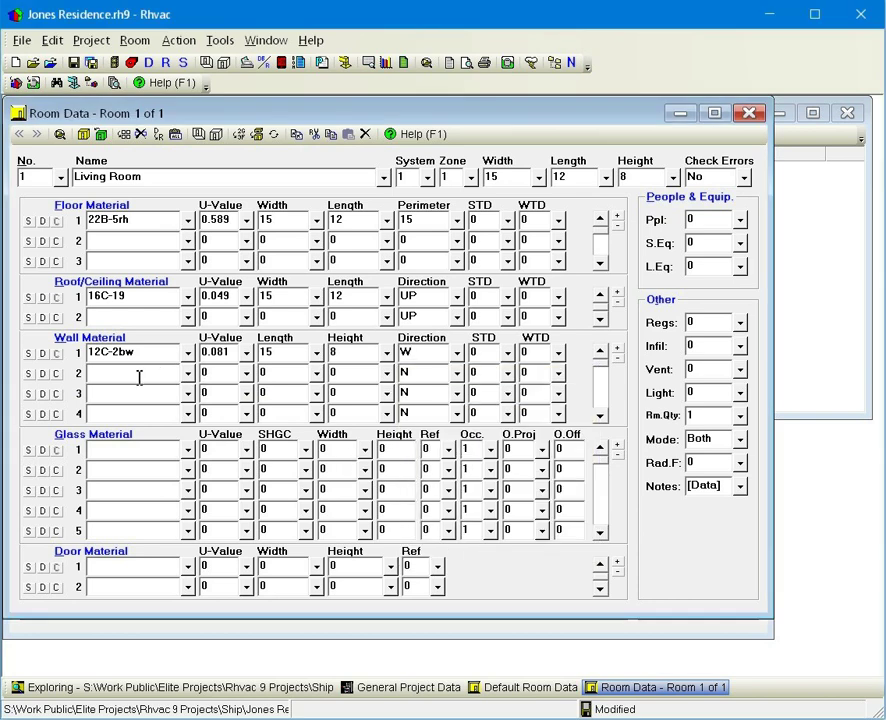
{"action": "right_click", "coordinate": [86, 378]}
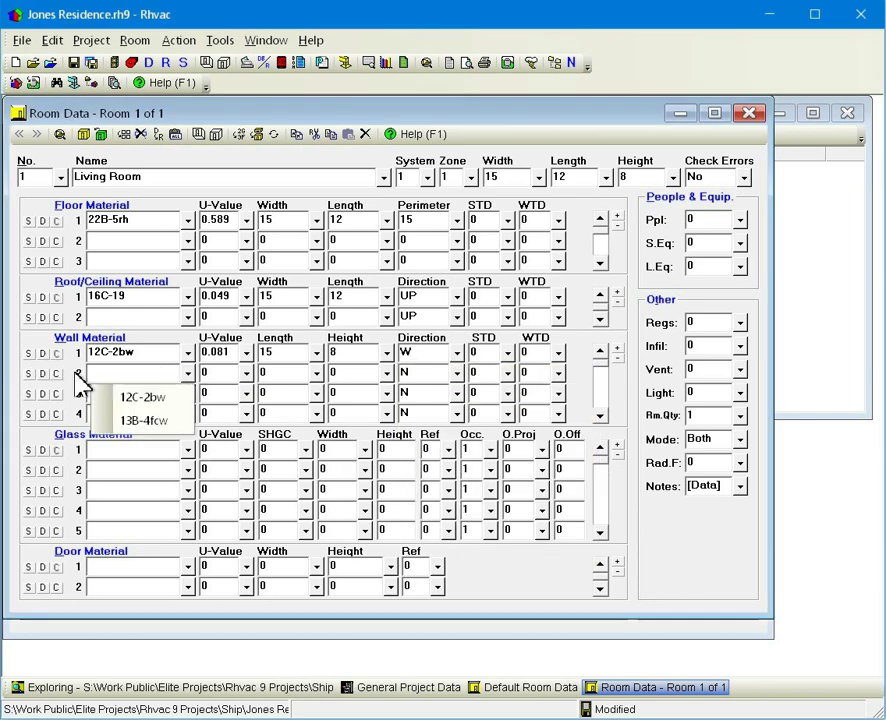
- Make wall 2 a 13B-4fcw wall, 10 long, facing Southwest
{"action": "left_click", "coordinate": [165, 424]}
{"action": "left_click", "coordinate": [276, 374]}
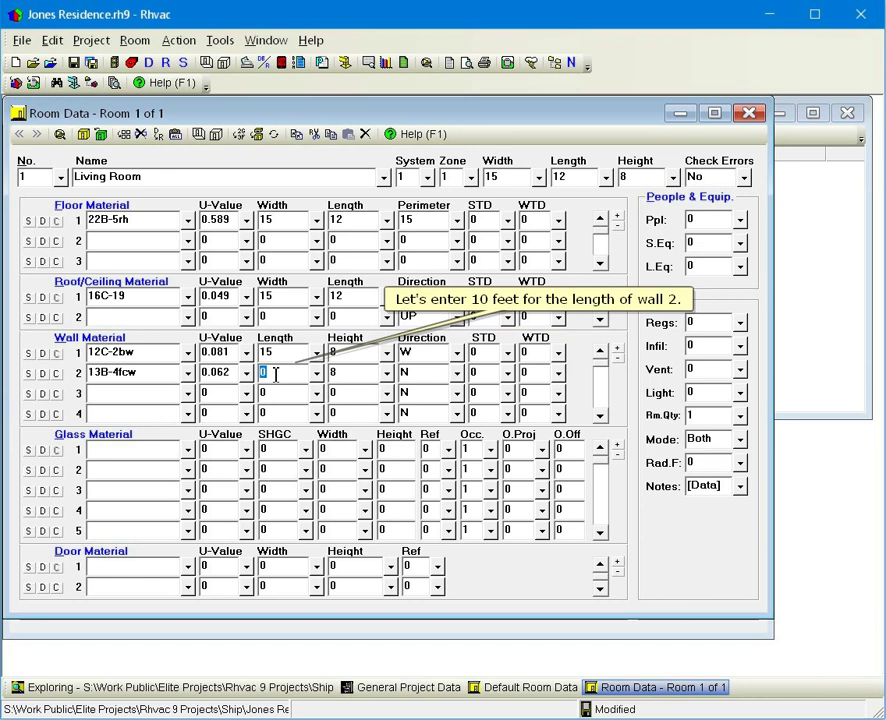
{"action": "type", "text": "10"}
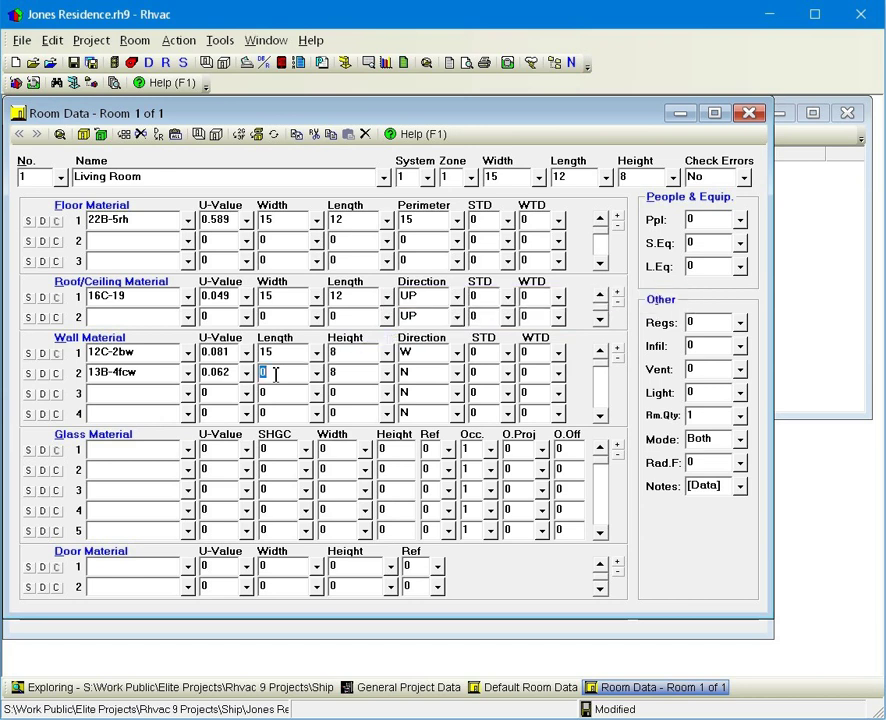
{"action": "left_click", "coordinate": [453, 374]}
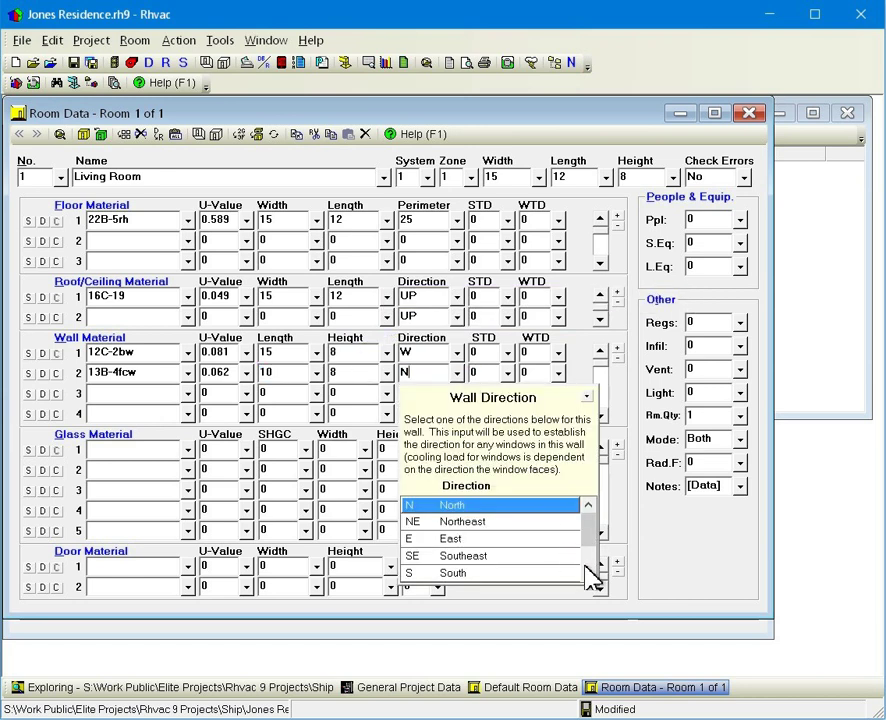
{"action": "left_click", "coordinate": [588, 573]}
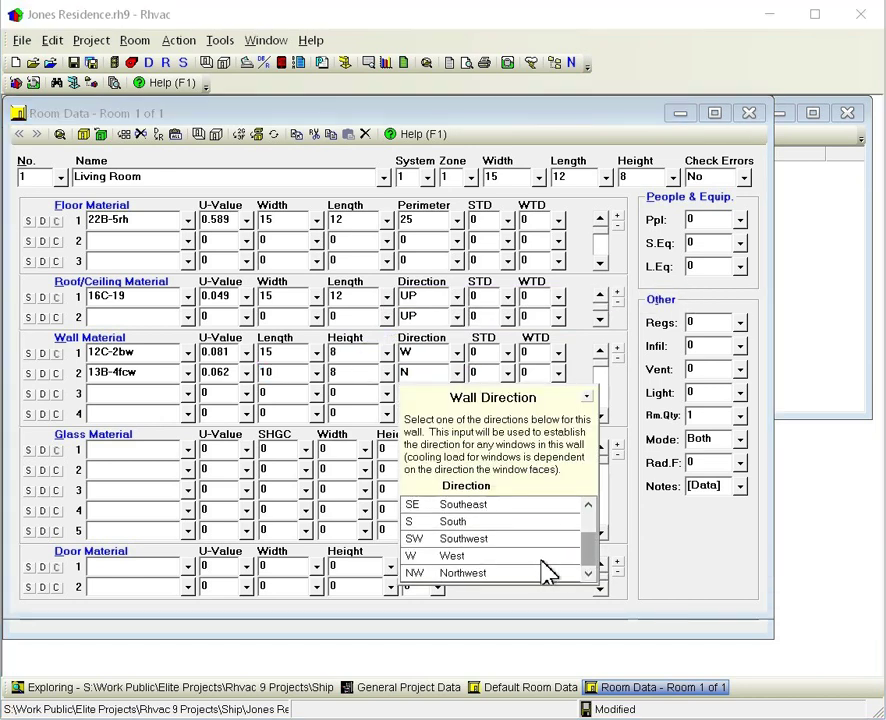
{"action": "left_click", "coordinate": [472, 539]}
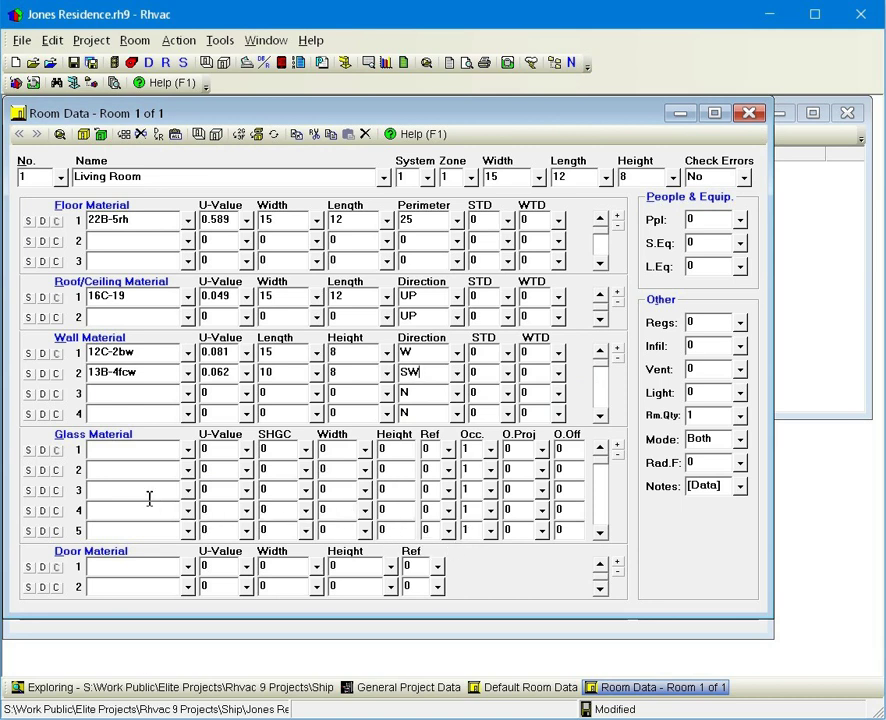
{"action": "left_click", "coordinate": [46, 453]}
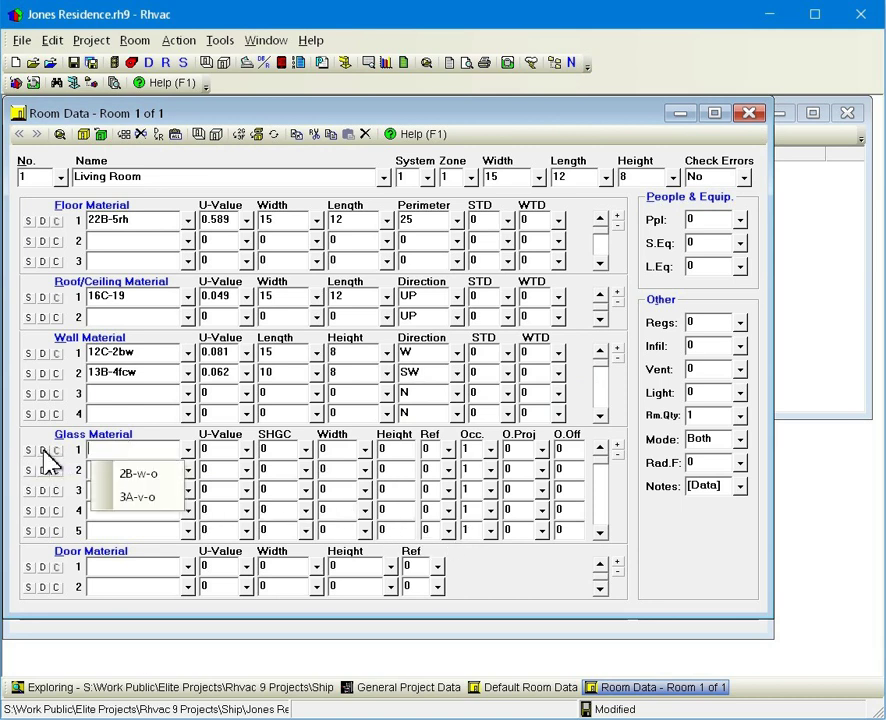
- Make glass 1 3A-v-o in southwest wall 2 with the Roof eave 2 overhang (1'-6" at 2')
{"action": "left_click", "coordinate": [160, 499]}
{"action": "left_click", "coordinate": [449, 449]}
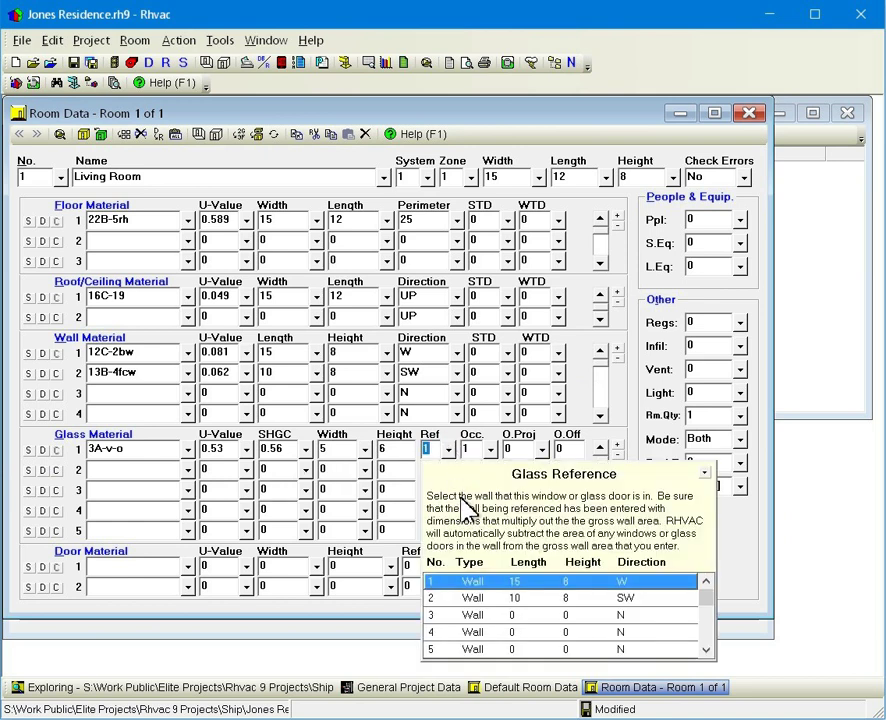
{"action": "left_click", "coordinate": [459, 600]}
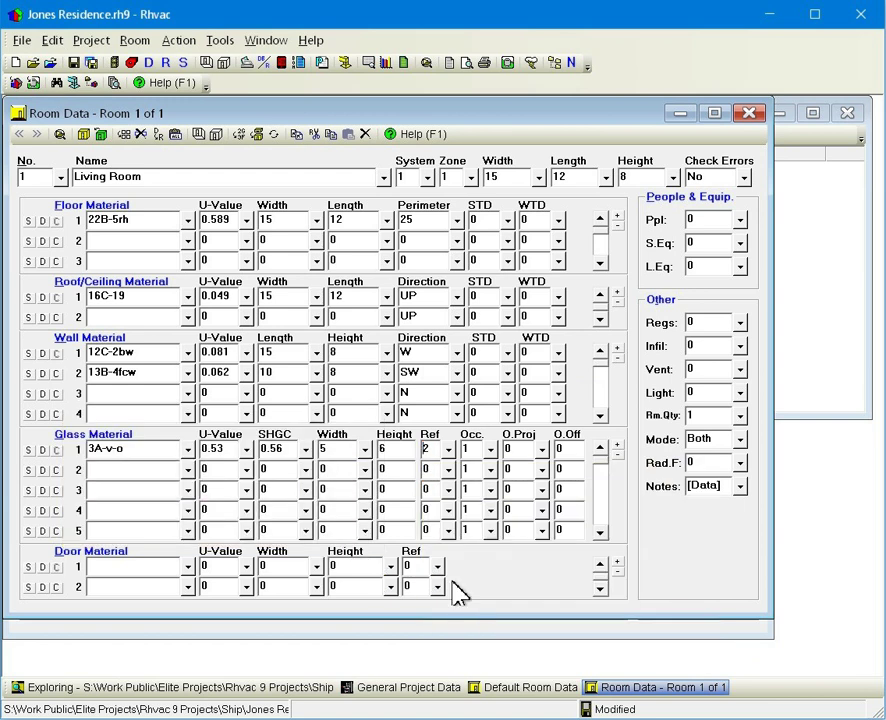
{"action": "left_click", "coordinate": [515, 451]}
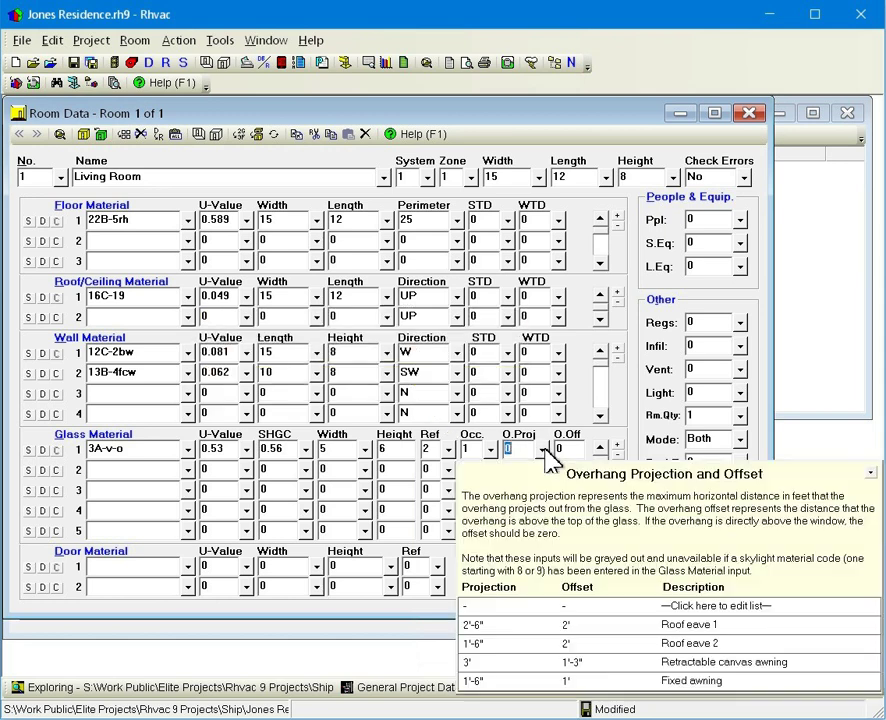
{"action": "left_click", "coordinate": [578, 647]}
{"action": "left_click", "coordinate": [541, 449]}
{"action": "left_click", "coordinate": [533, 605]}
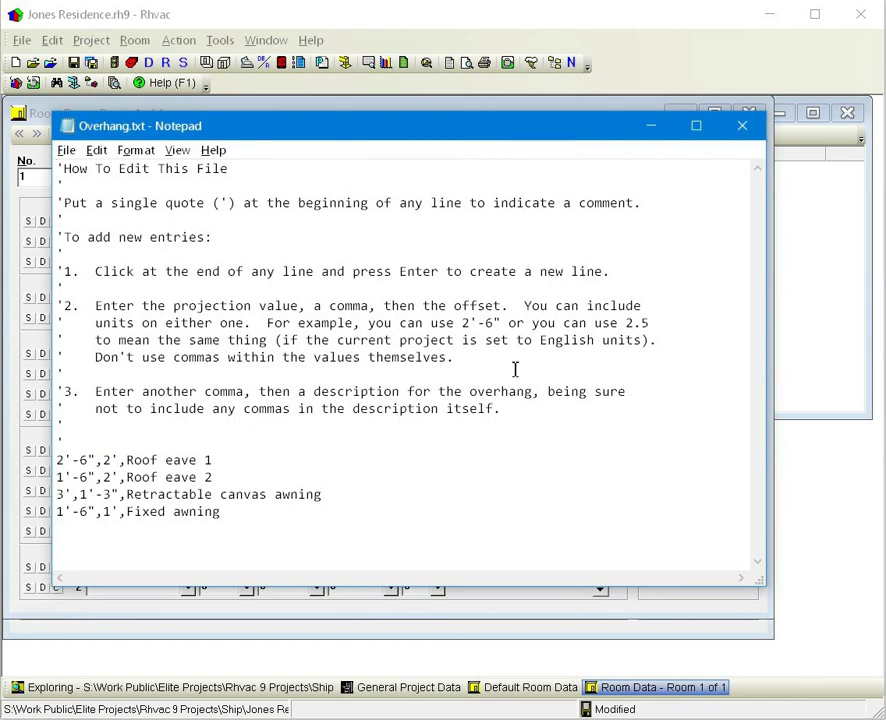
{"action": "left_click", "coordinate": [742, 126]}
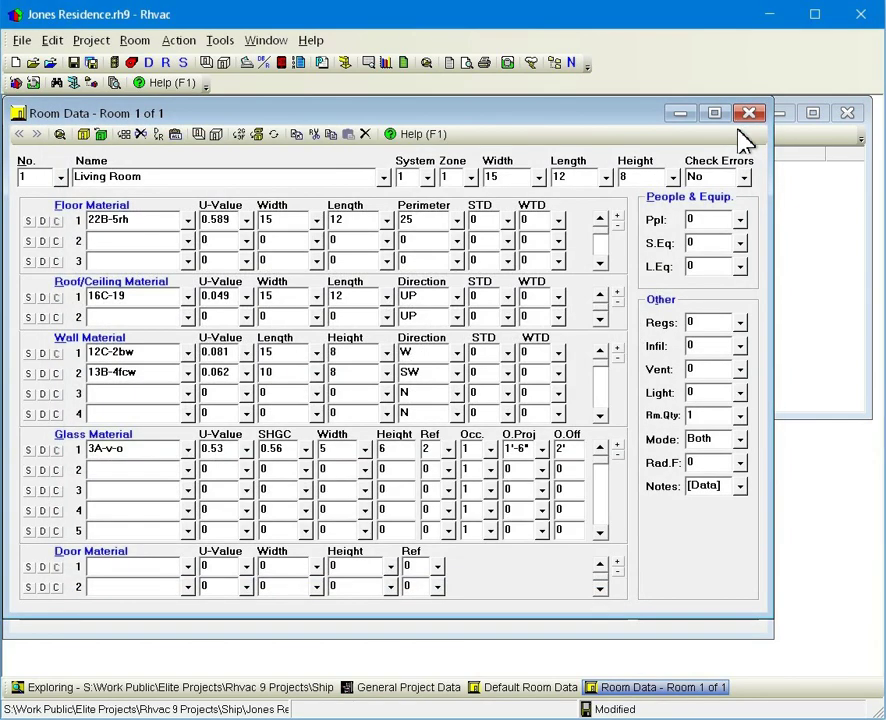
- Copy glass 1 into glass 2, make it 4 high, and assign it to wall 1
{"action": "left_click", "coordinate": [56, 469]}
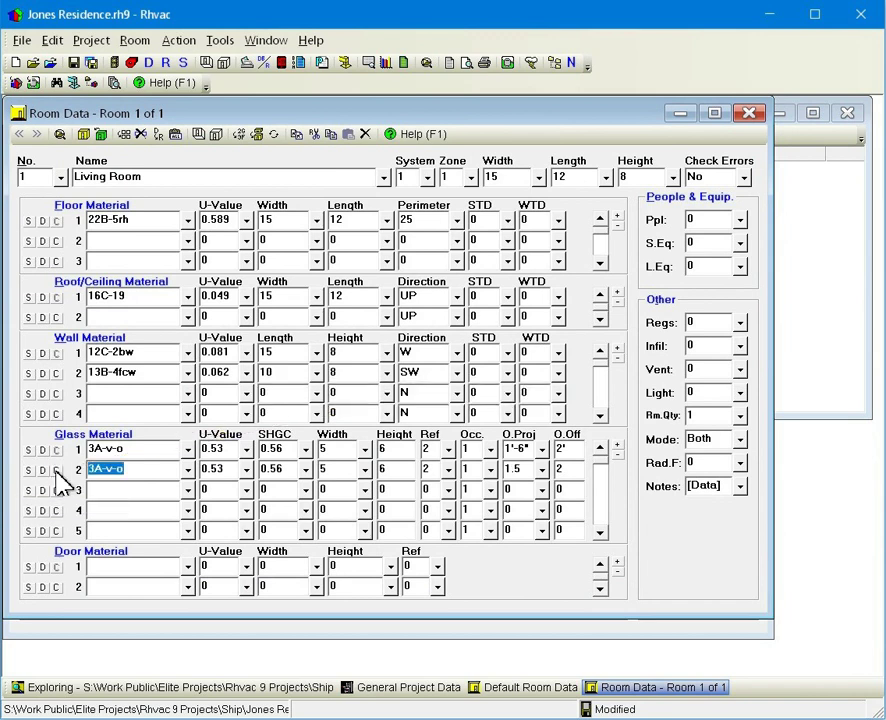
{"action": "left_click", "coordinate": [350, 470]}
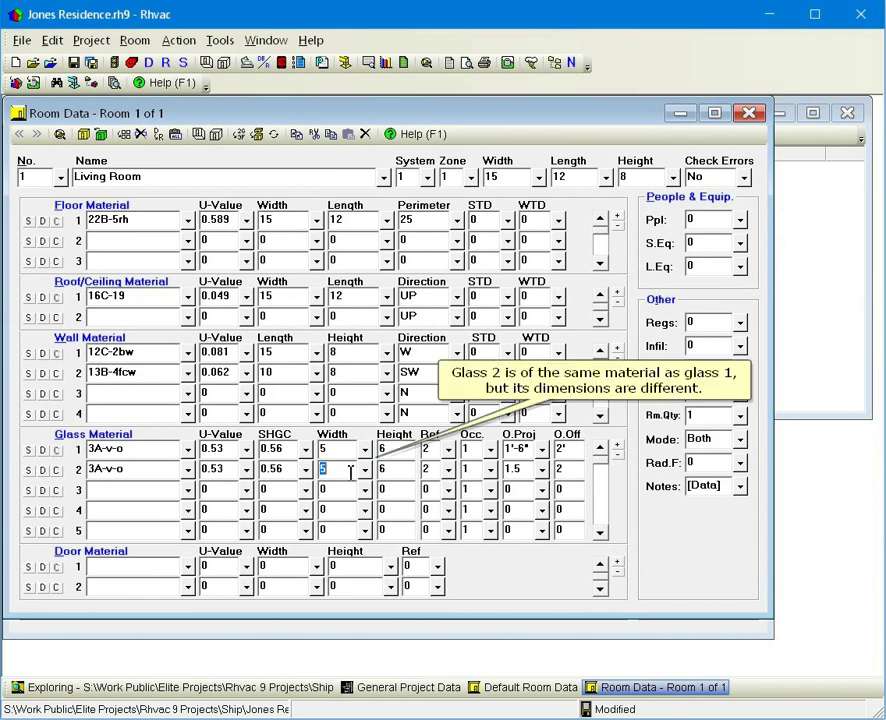
{"action": "key", "text": "Tab"}
{"action": "type", "text": "4"}
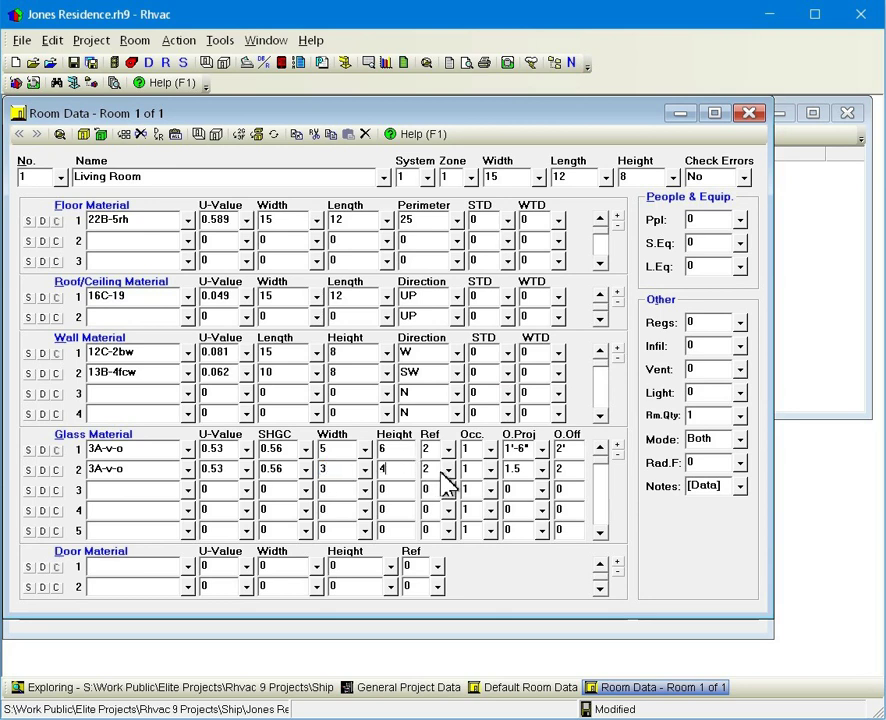
{"action": "left_click", "coordinate": [448, 469]}
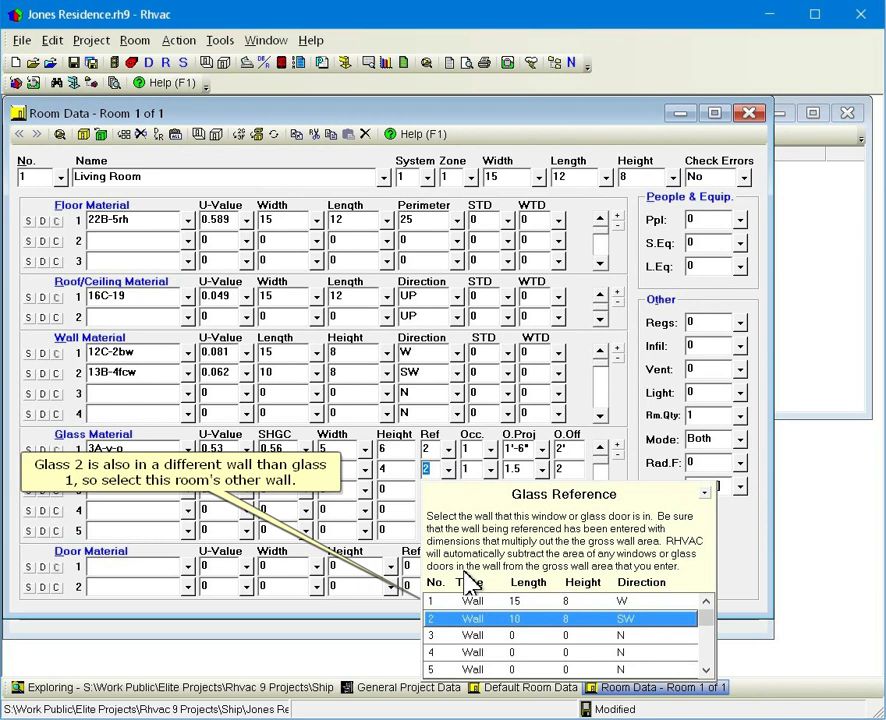
{"action": "left_click", "coordinate": [478, 610]}
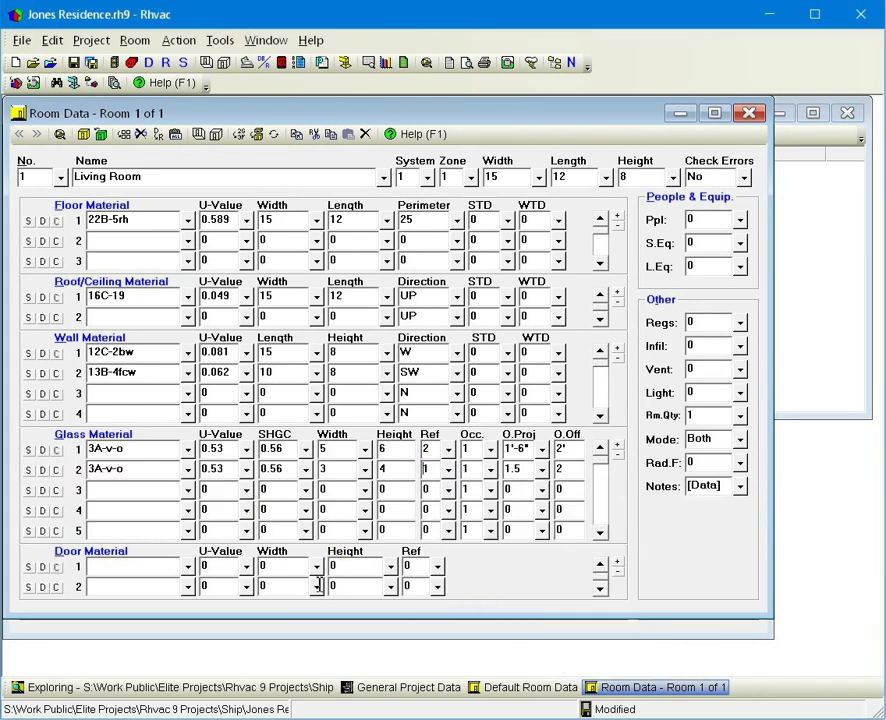
- Enter a door of material 11G, 3 by 7, and pick its wall
{"action": "left_click", "coordinate": [130, 587]}
{"action": "left_click", "coordinate": [133, 592]}
{"action": "left_click", "coordinate": [438, 567]}
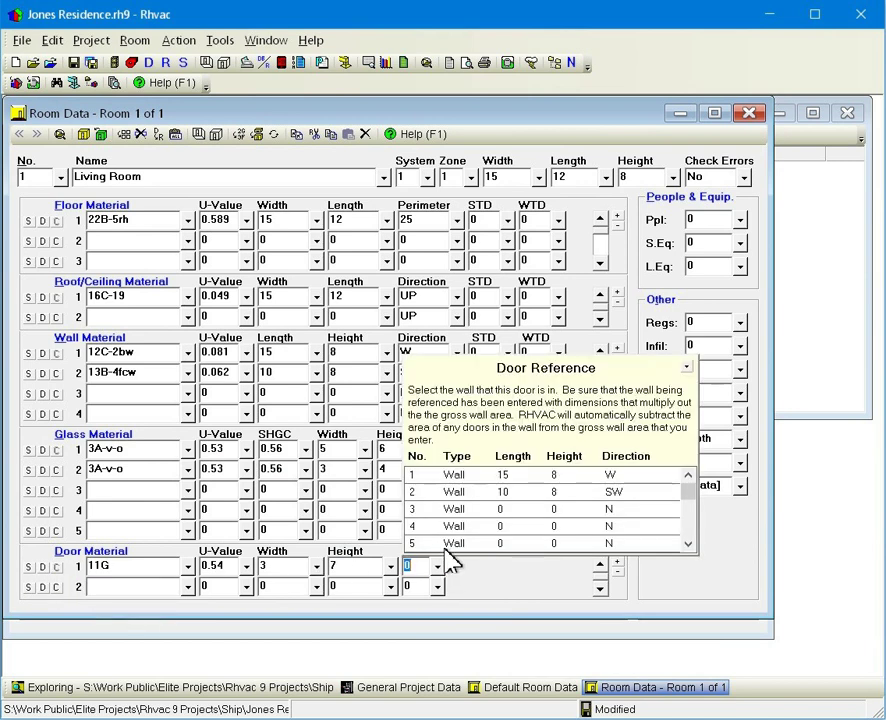
- Place the door in southwest wall 2 and set the Living Room occupancy to 2 people
{"action": "double_click", "coordinate": [513, 492]}
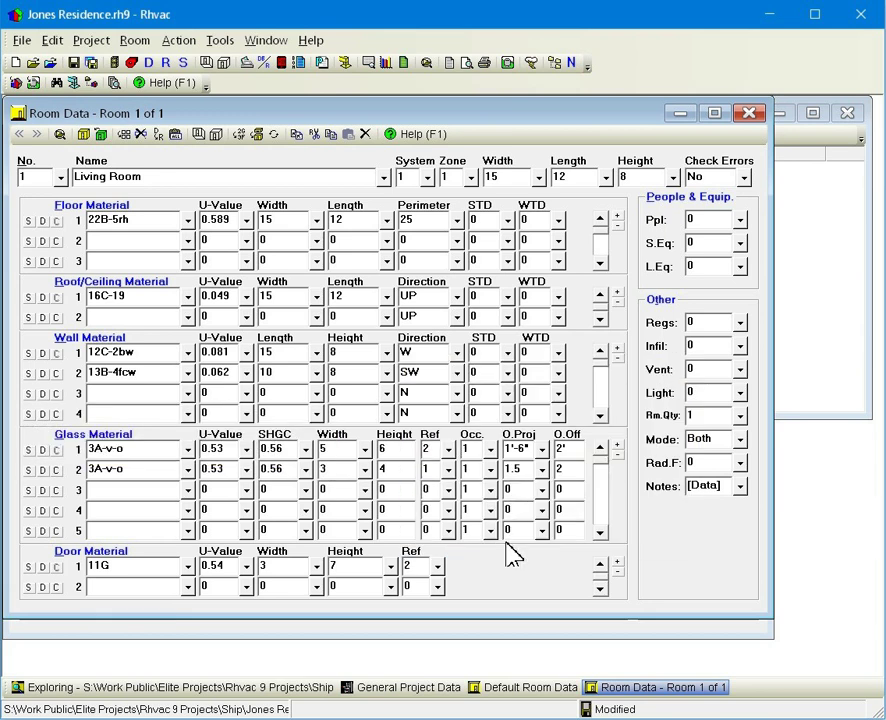
{"action": "left_click", "coordinate": [744, 222]}
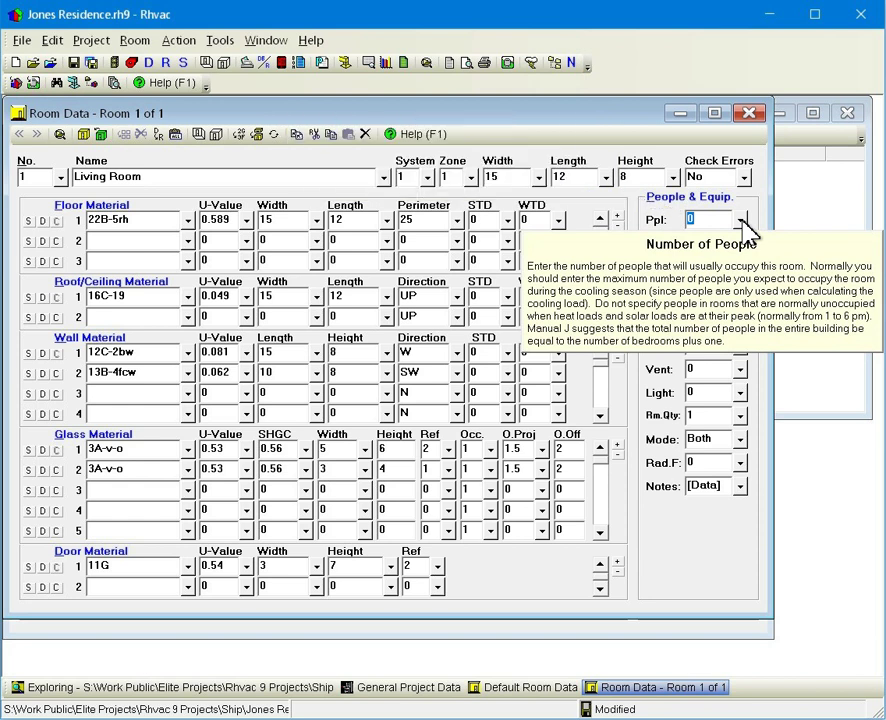
{"action": "type", "text": "2"}
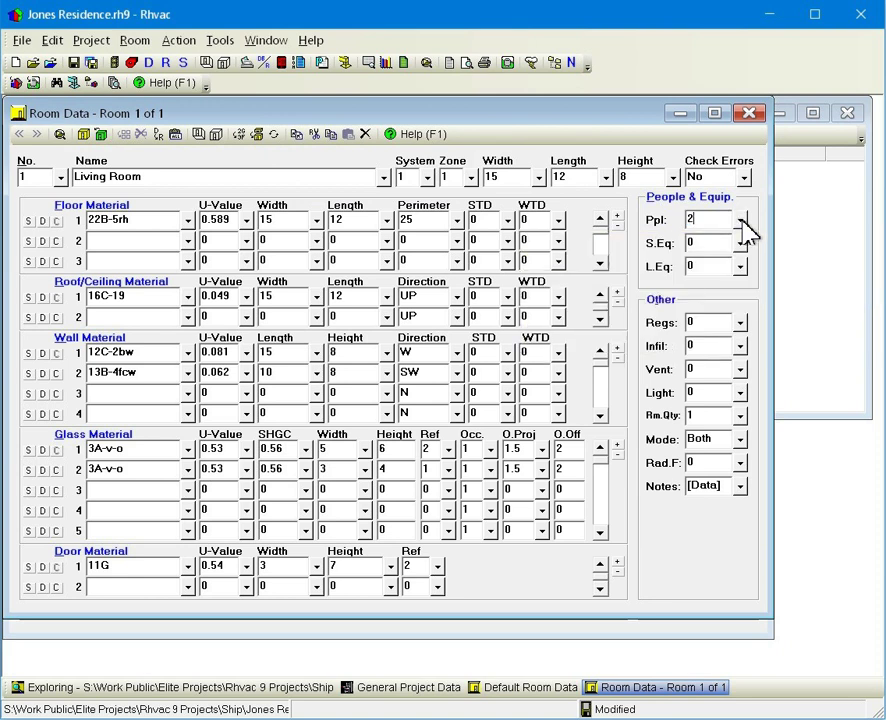
{"action": "left_click", "coordinate": [741, 244]}
{"action": "left_click", "coordinate": [266, 299]}
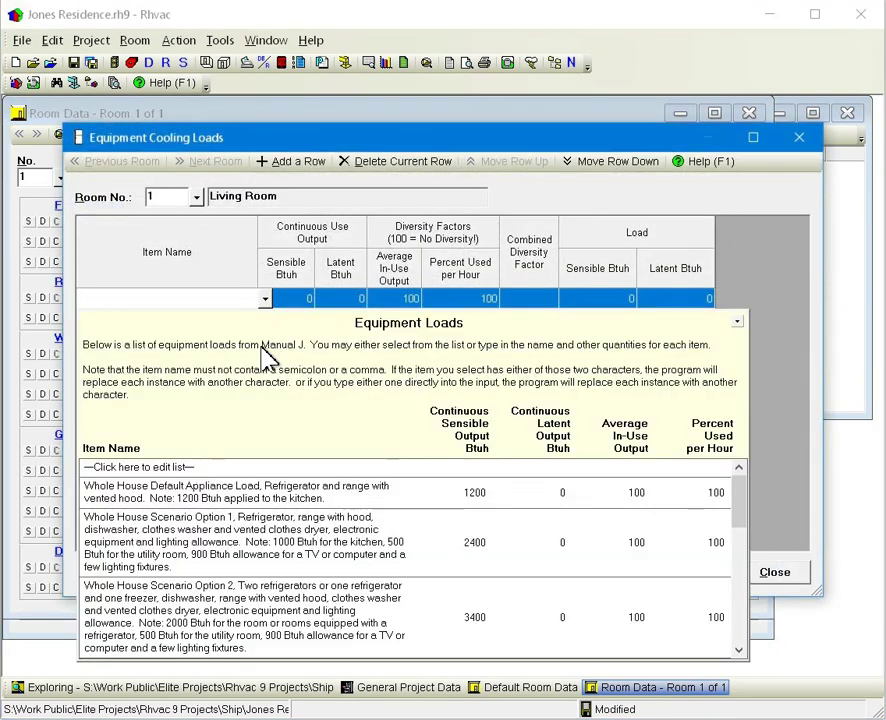
{"action": "left_click_drag", "start_coordinate": [744, 495], "coordinate": [730, 475]}
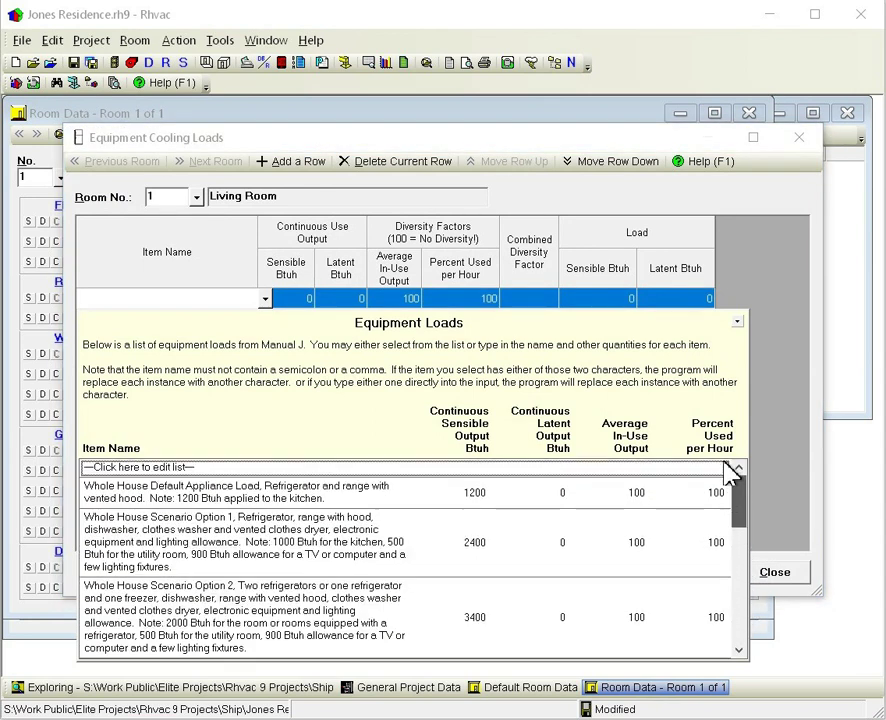
- Open EquipmentLoads.txt in Notepad and scroll down to the Manual J equipment entries
{"action": "left_click", "coordinate": [304, 471]}
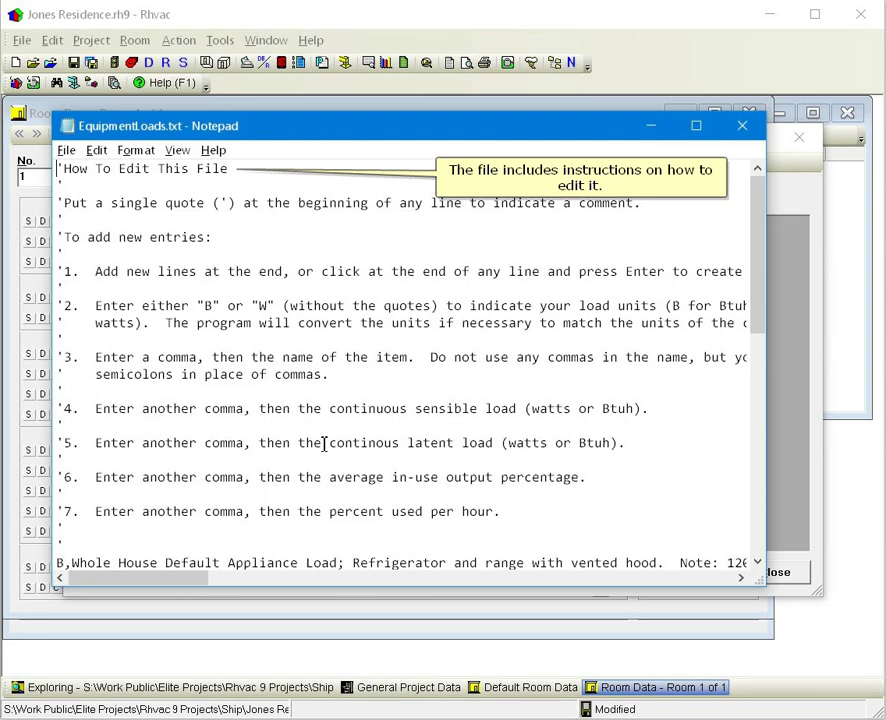
{"action": "scroll", "coordinate": [394, 402], "scroll_direction": "down", "scroll_amount": 7}
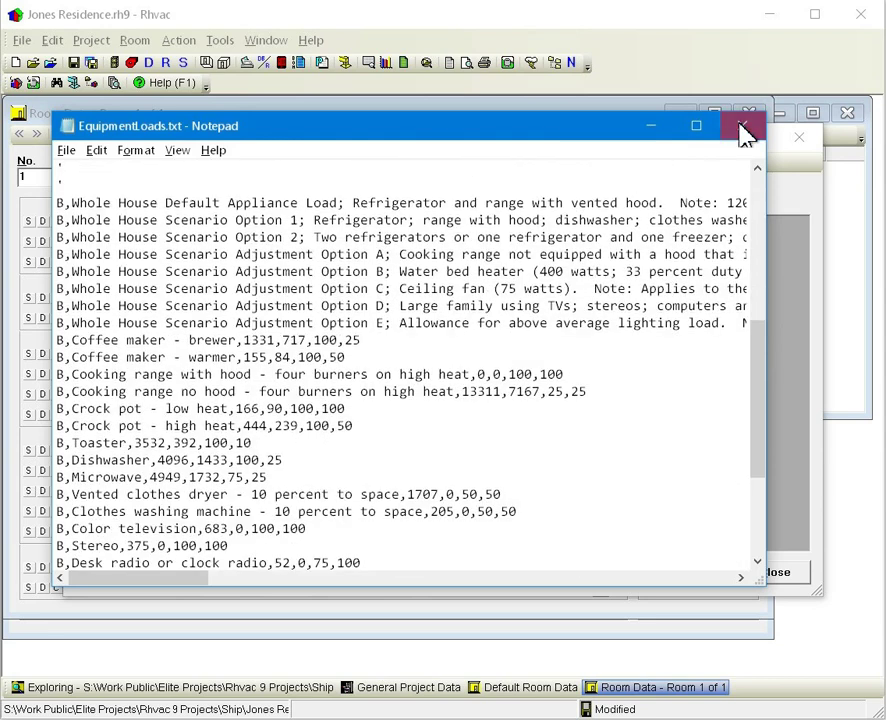
- Close Notepad and give the Living Room a Stereo equipment load of 375 Btuh sensible, 0 latent
{"action": "left_click", "coordinate": [740, 125]}
{"action": "left_click", "coordinate": [265, 299]}
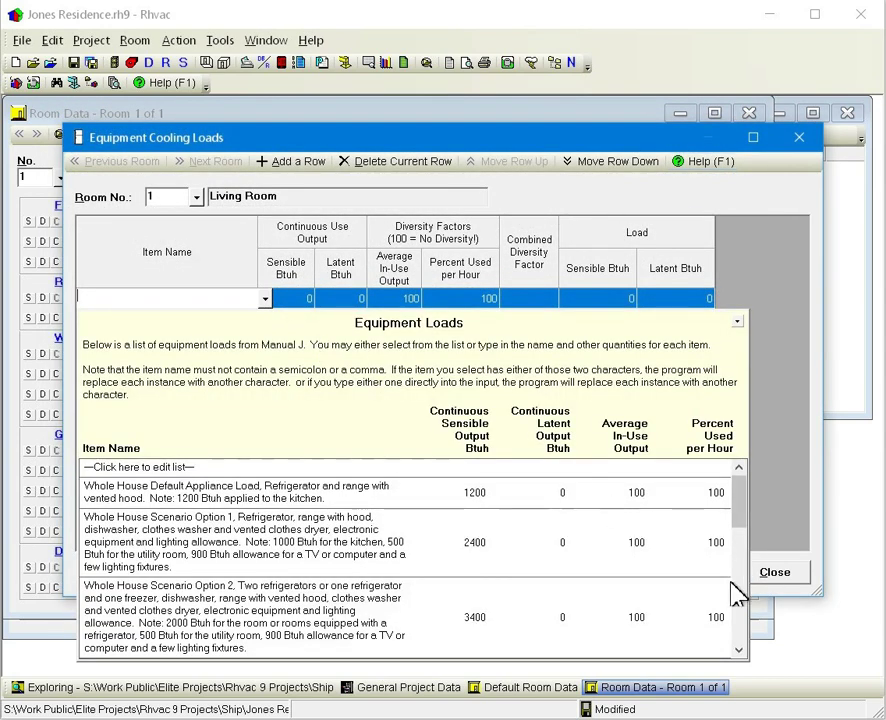
{"action": "scroll", "coordinate": [735, 620], "scroll_direction": "down", "scroll_amount": 5}
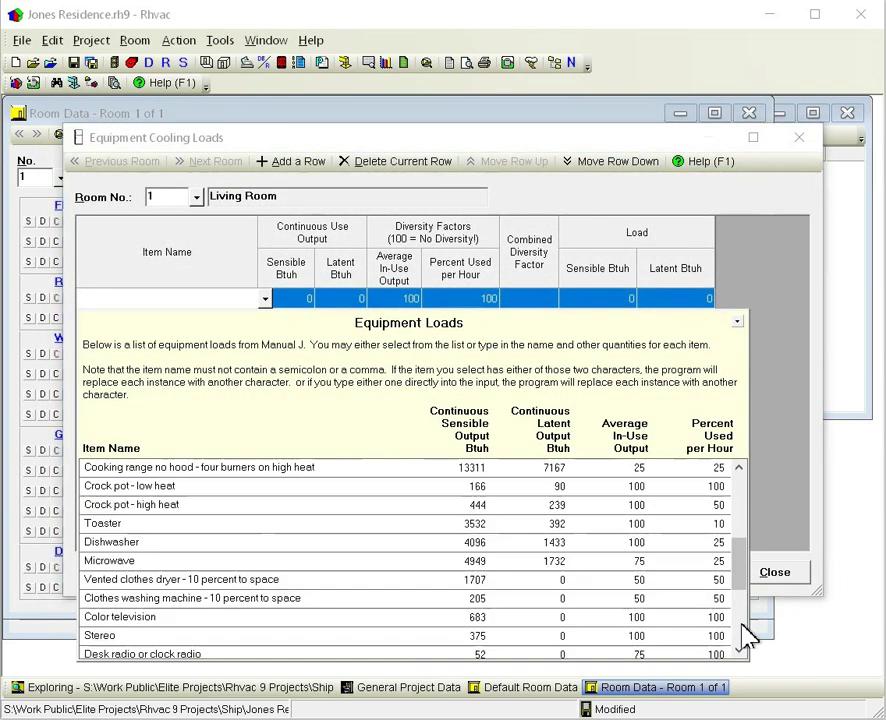
{"action": "left_click", "coordinate": [407, 635]}
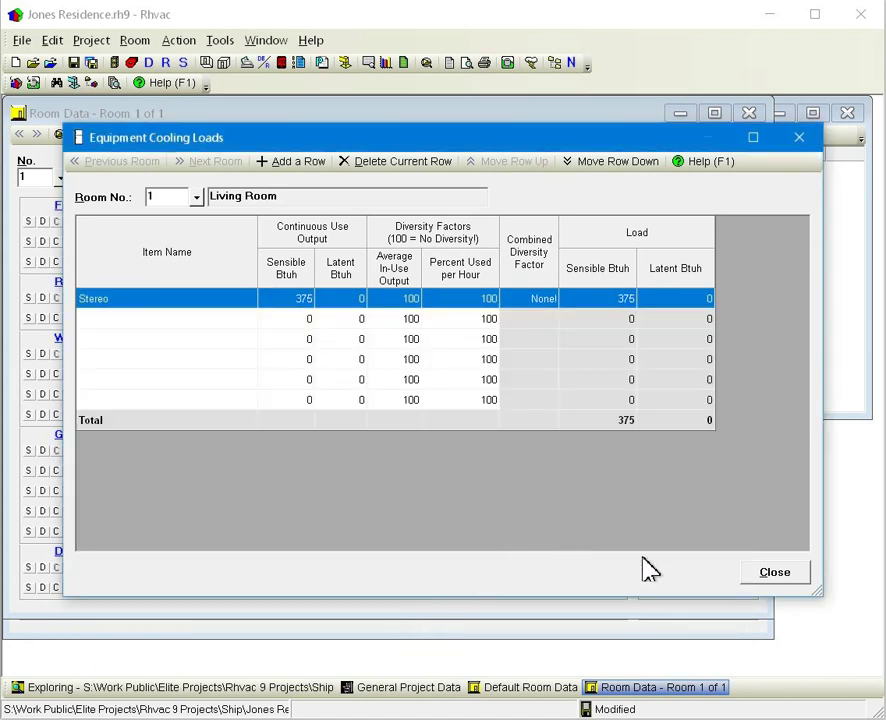
{"action": "left_click", "coordinate": [785, 577]}
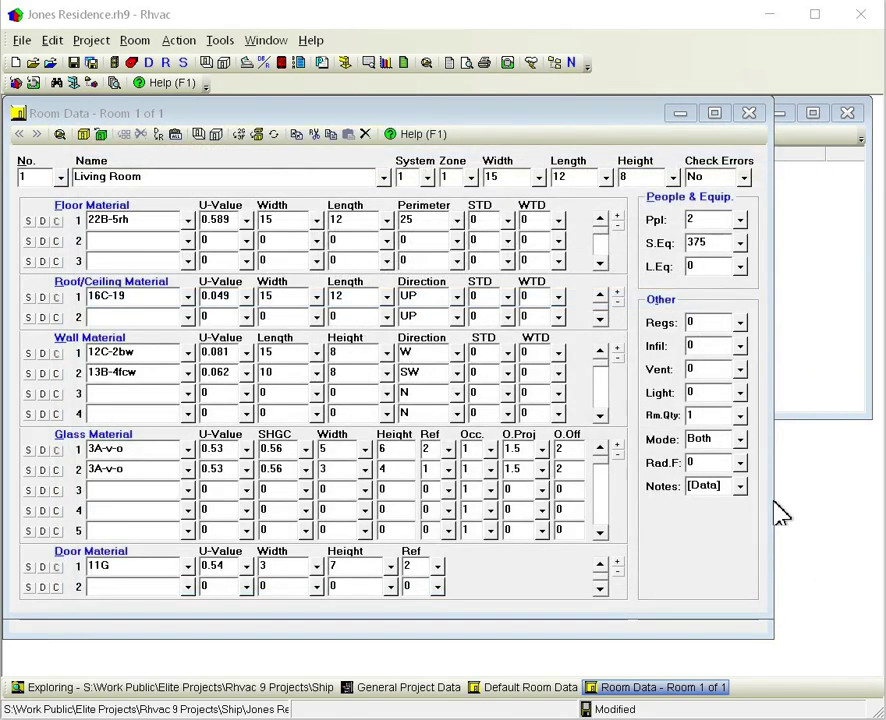
{"action": "left_click", "coordinate": [736, 324]}
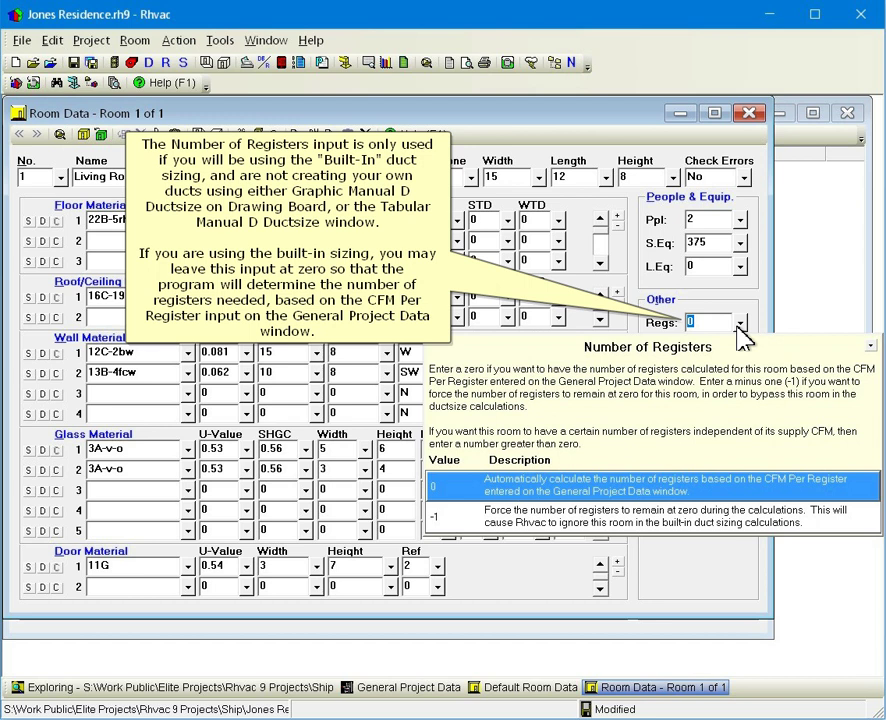
{"action": "key", "text": "Tab"}
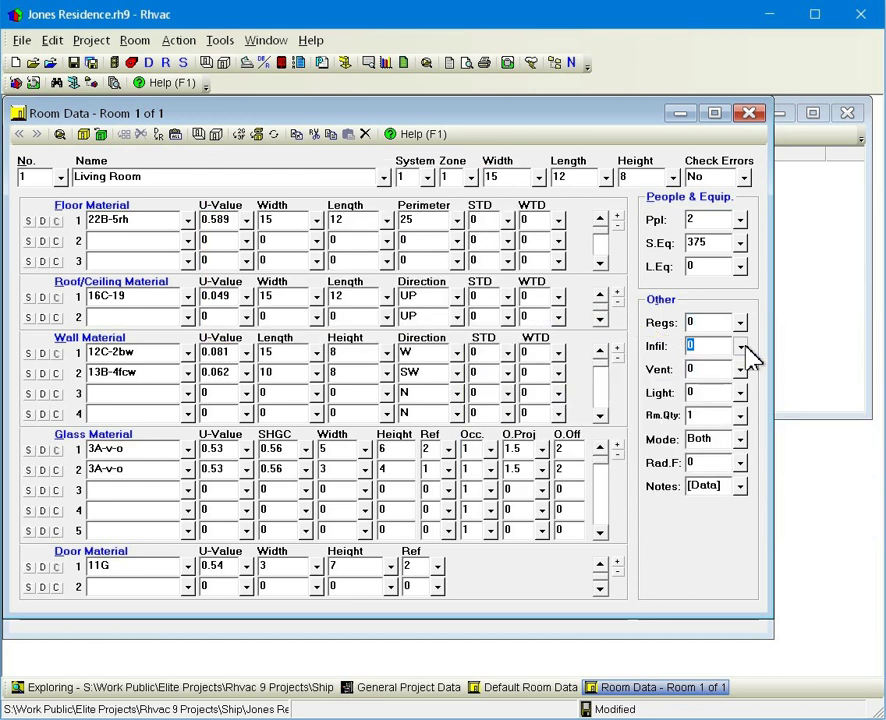
{"action": "key", "text": "Tab"}
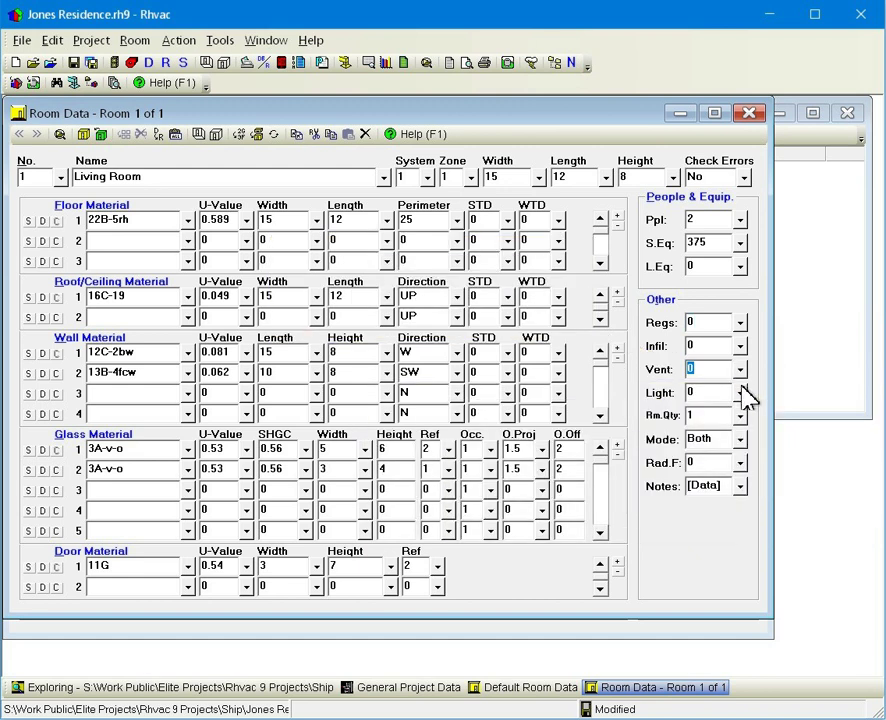
{"action": "left_click", "coordinate": [742, 393]}
{"action": "key", "text": "Tab"}
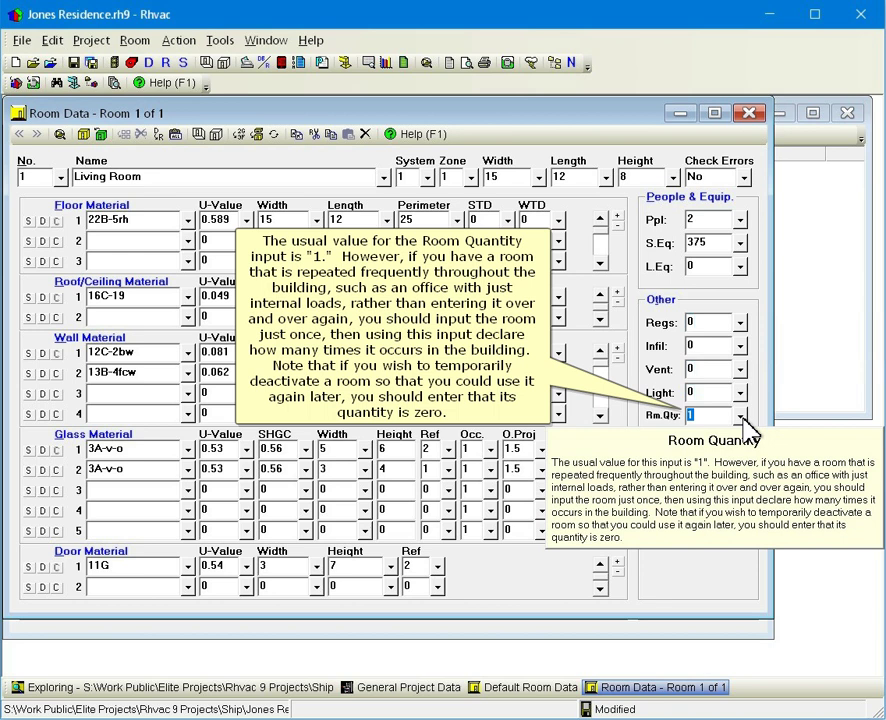
{"action": "left_click", "coordinate": [744, 439]}
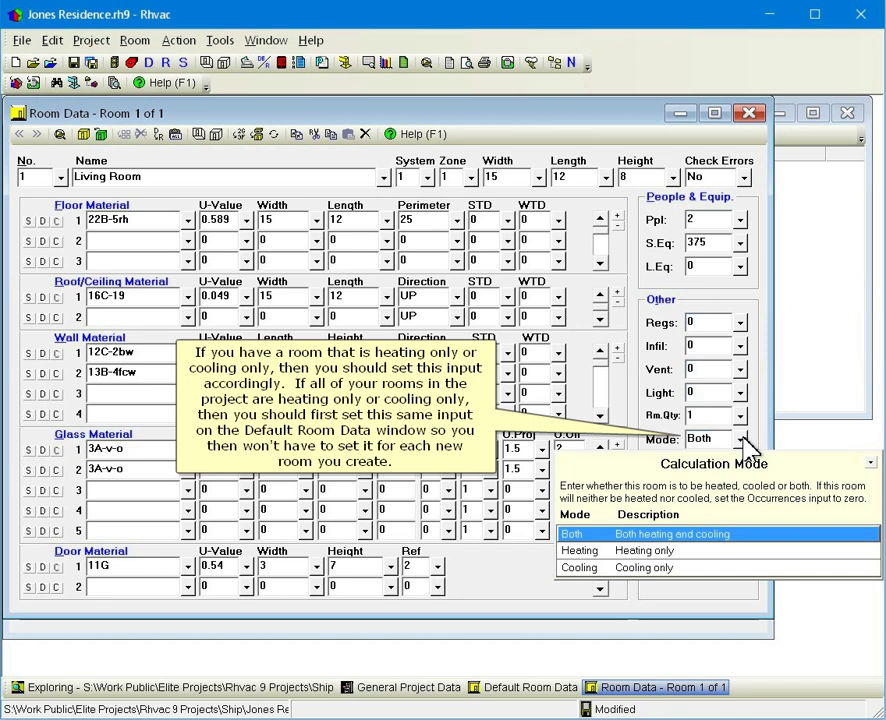
{"action": "left_click", "coordinate": [745, 445]}
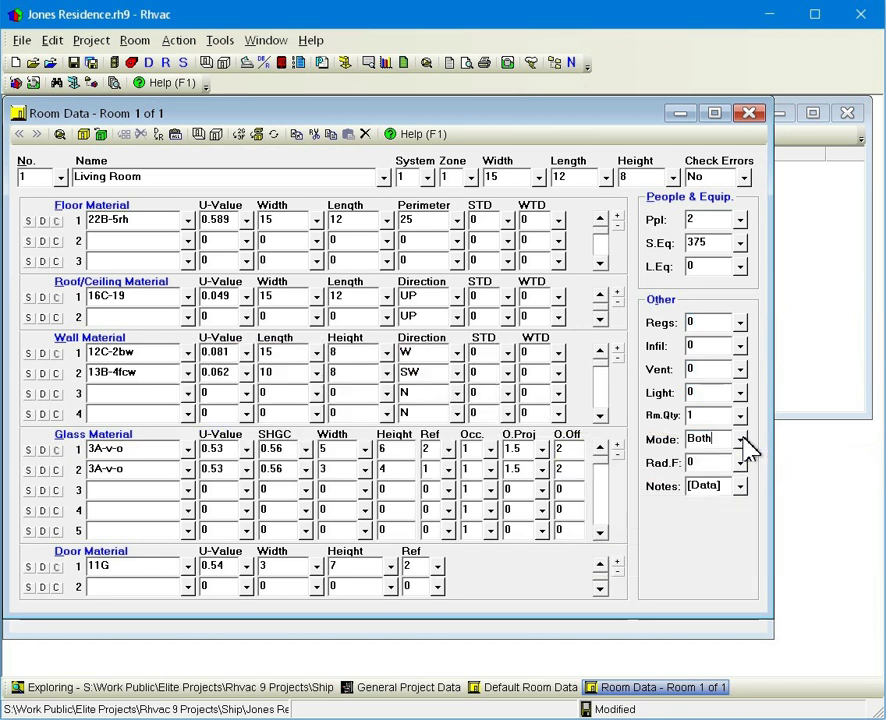
- Review the Living Room's radiant floor descriptions in RadDesc.txt, leaving the description blank
{"action": "left_click", "coordinate": [741, 463]}
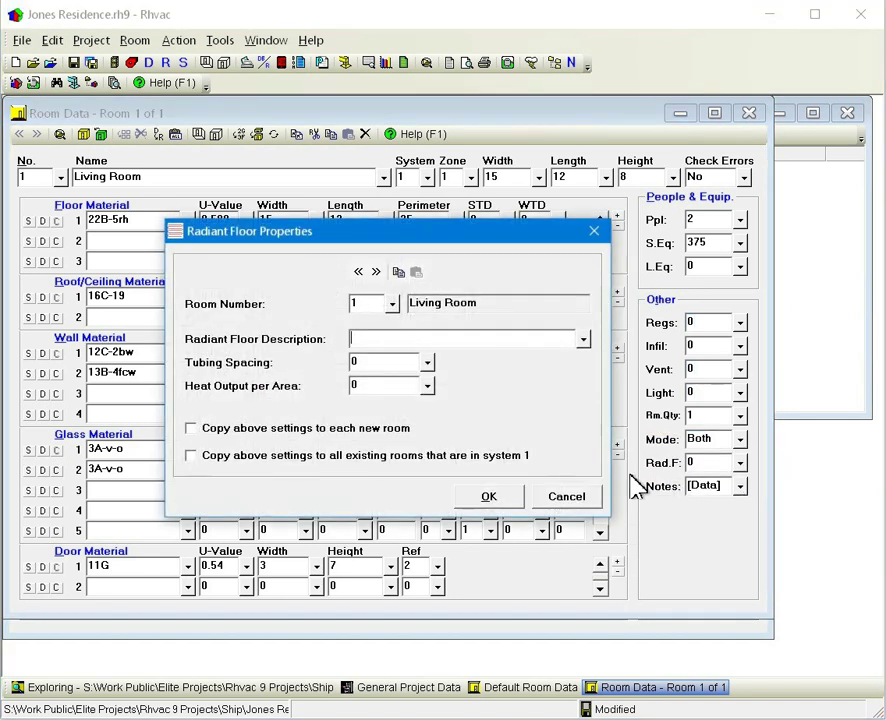
{"action": "left_click", "coordinate": [584, 340]}
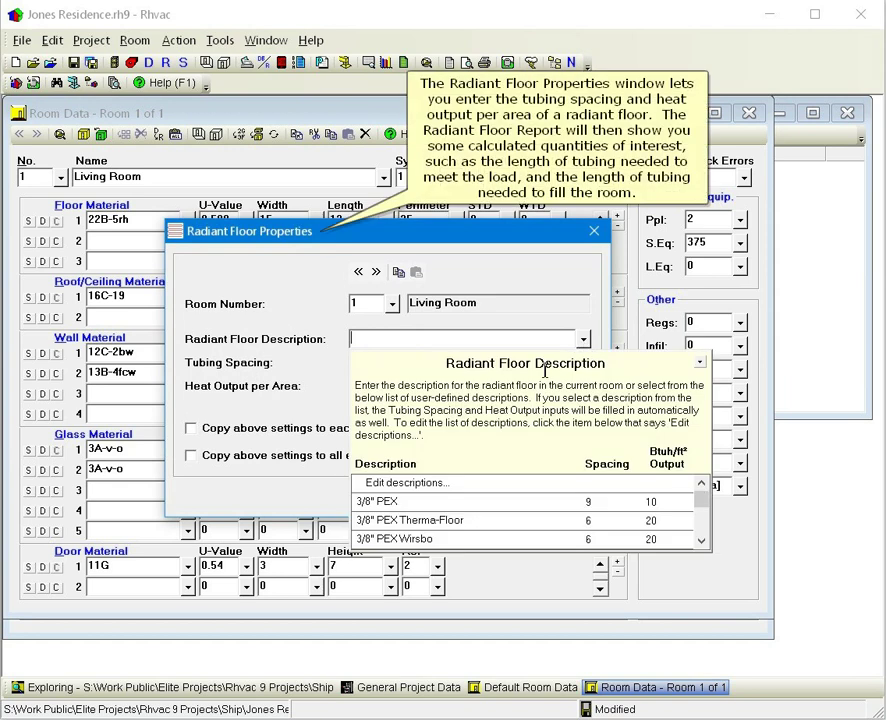
{"action": "left_click", "coordinate": [478, 484]}
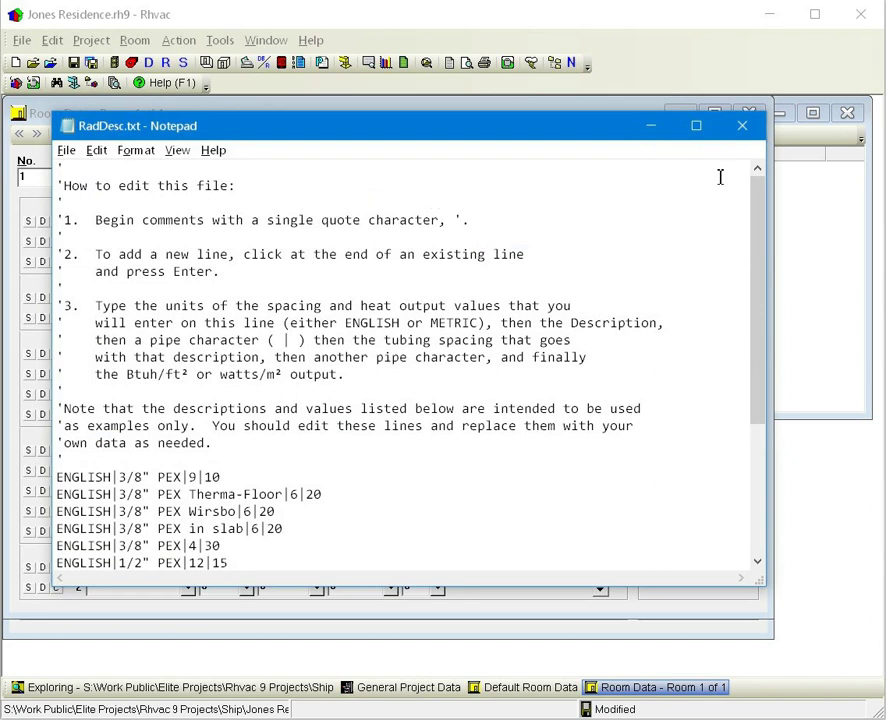
{"action": "left_click", "coordinate": [742, 125]}
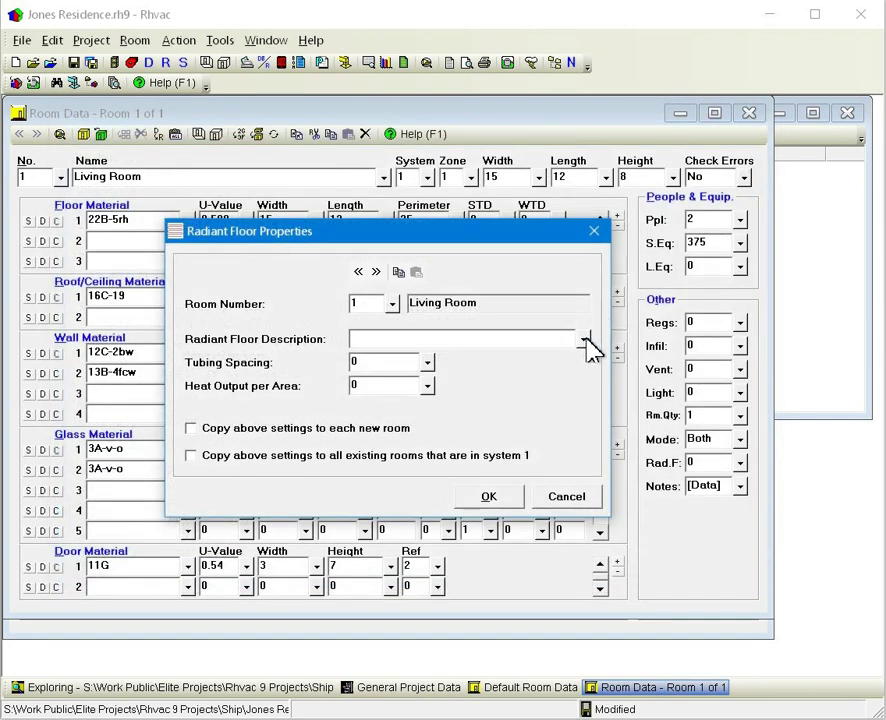
- Cancel Radiant Floor Properties without changes and bring up the Living Room's Room Notes
{"action": "left_click", "coordinate": [570, 497]}
{"action": "left_click", "coordinate": [741, 486]}
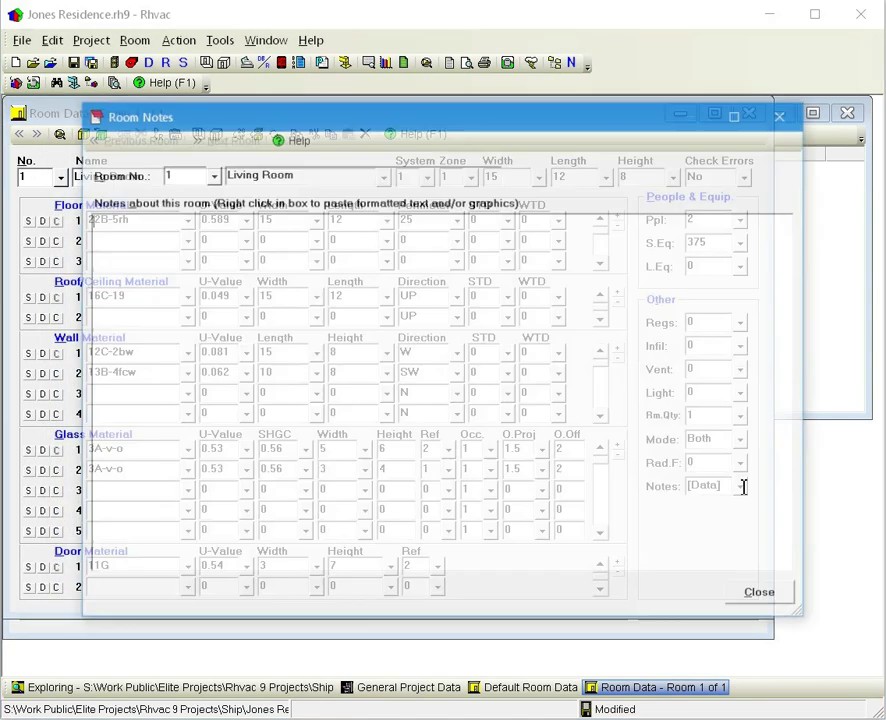